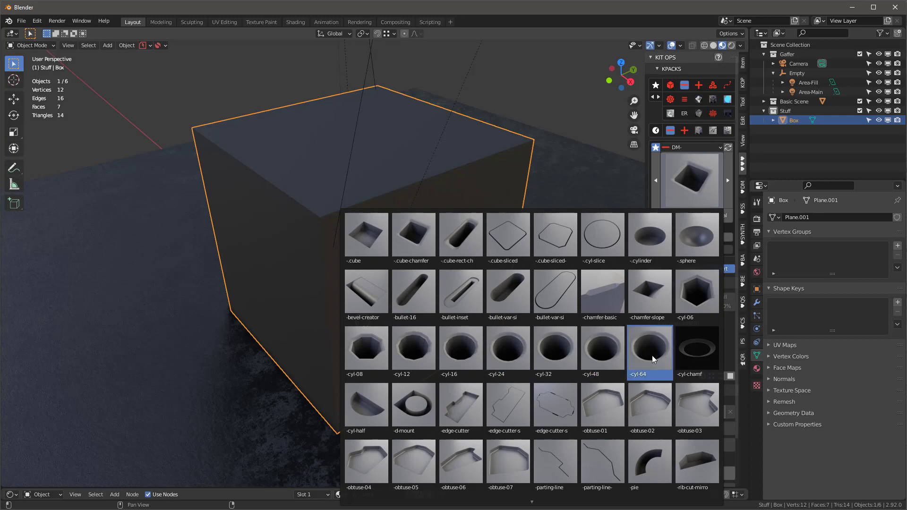
Step: Add the -cyl-64 cutter INSERT to the box's top face, snapped to the center of one of its edges
{"action": "left_click", "coordinate": [645, 364]}
{"action": "middle_click_drag", "start_coordinate": [421, 151], "coordinate": [429, 162]}
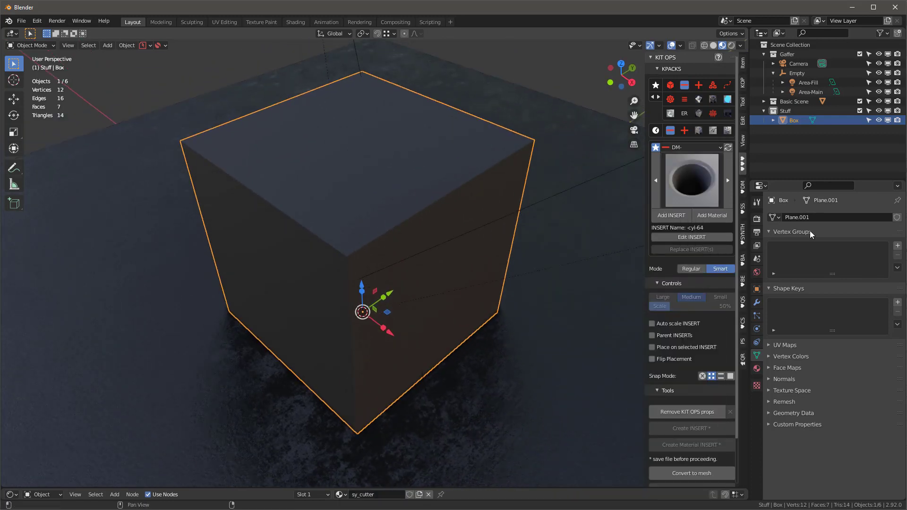
{"action": "left_click", "coordinate": [671, 215]}
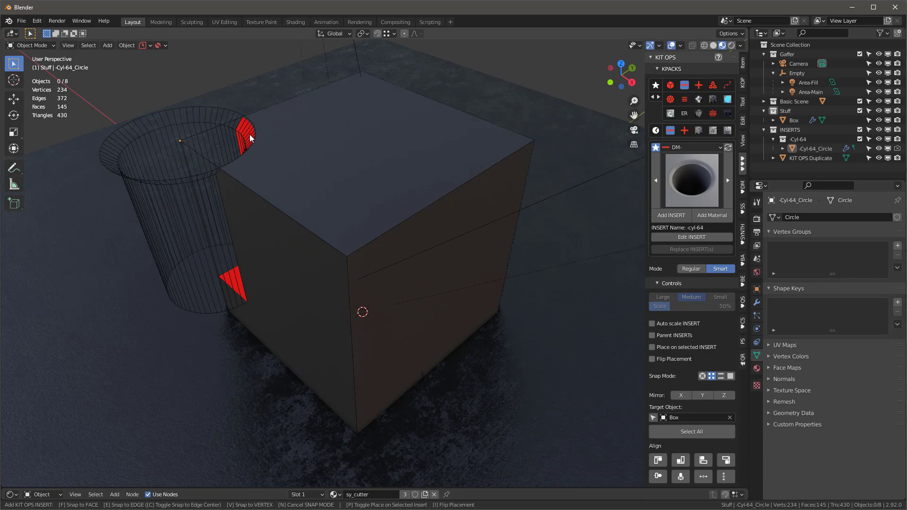
{"action": "key", "text": "f"}
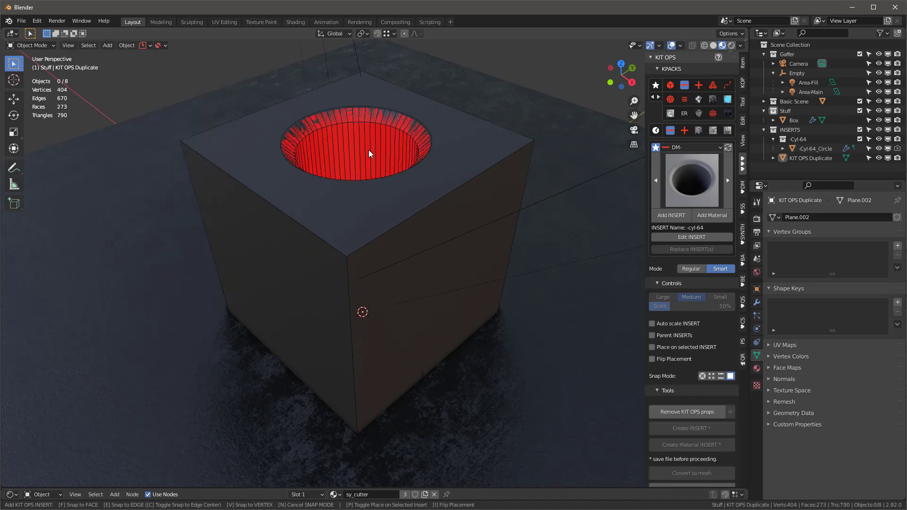
{"action": "key", "text": "e"}
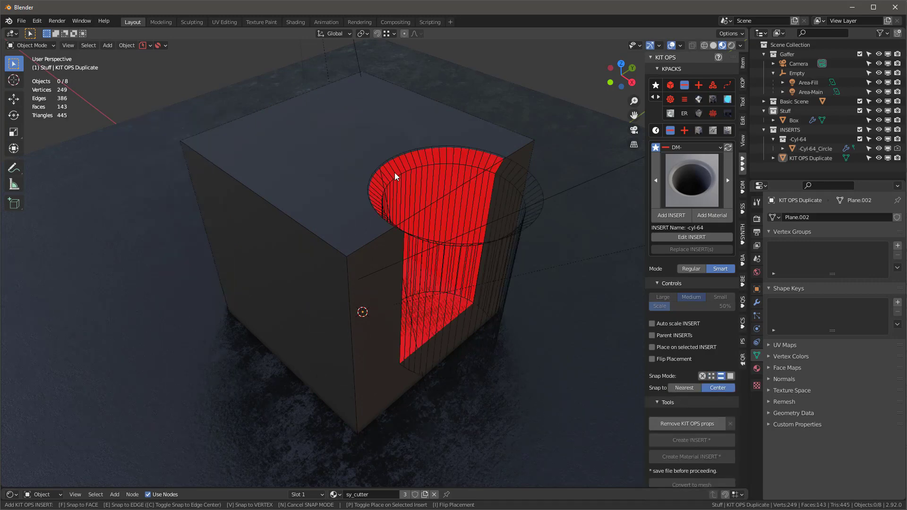
{"action": "left_click", "coordinate": [402, 182]}
{"action": "mouse_move", "coordinate": [309, 146]}
{"action": "middle_mouse_down"}
{"action": "mouse_move", "coordinate": [246, 127]}
{"action": "mouse_move", "coordinate": [317, 157]}
{"action": "middle_mouse_up"}
{"action": "scroll", "coordinate": [318, 152], "scroll_direction": "down", "scroll_amount": 3}
{"action": "scroll", "coordinate": [402, 150], "scroll_direction": "up", "scroll_amount": 3}
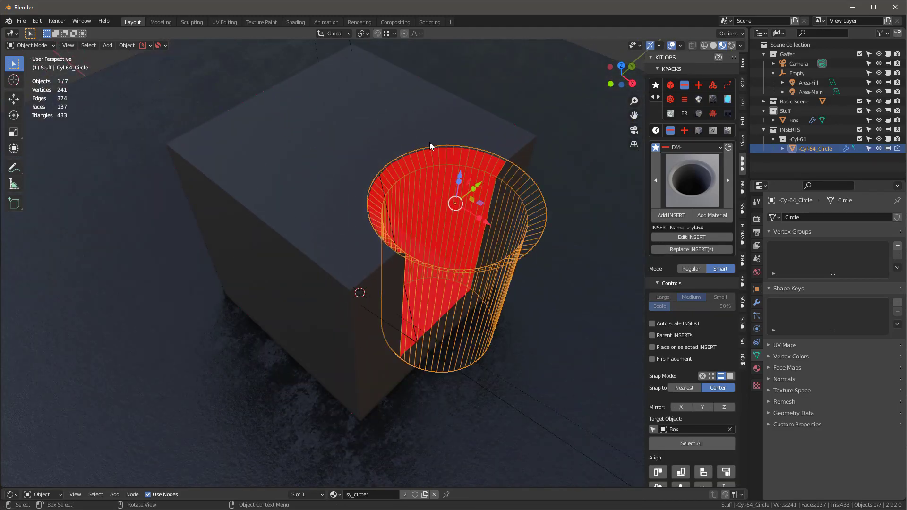
Step: Scale the cylinder cutter down and relocate it to the center of an adjacent edge of the box's top face
{"action": "key", "text": "s"}
{"action": "left_click", "coordinate": [450, 170]}
{"action": "middle_click_drag", "start_coordinate": [450, 170], "coordinate": [483, 201]}
{"action": "right_click", "coordinate": [506, 198]}
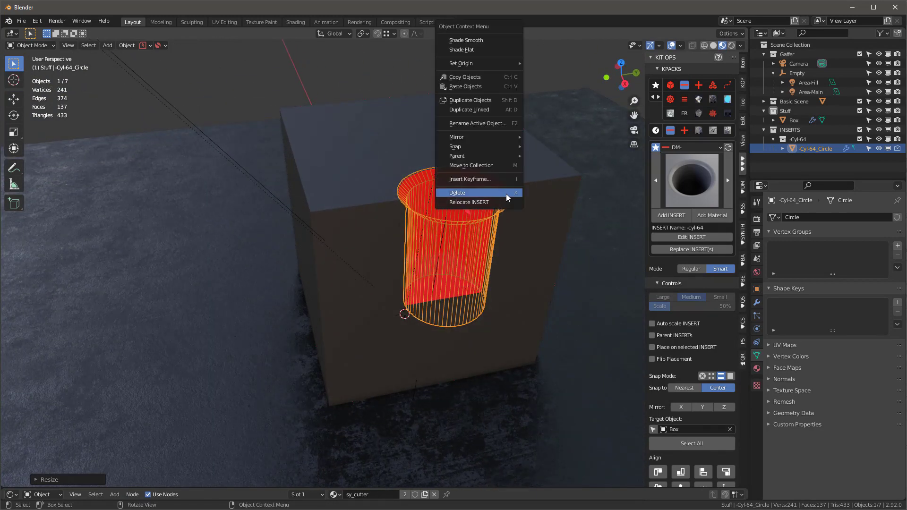
{"action": "left_click", "coordinate": [505, 200]}
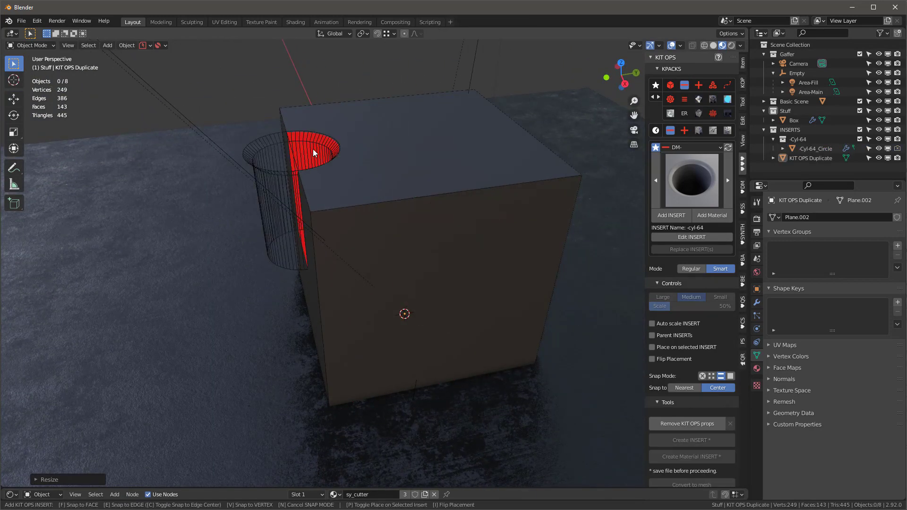
{"action": "key", "text": "Escape"}
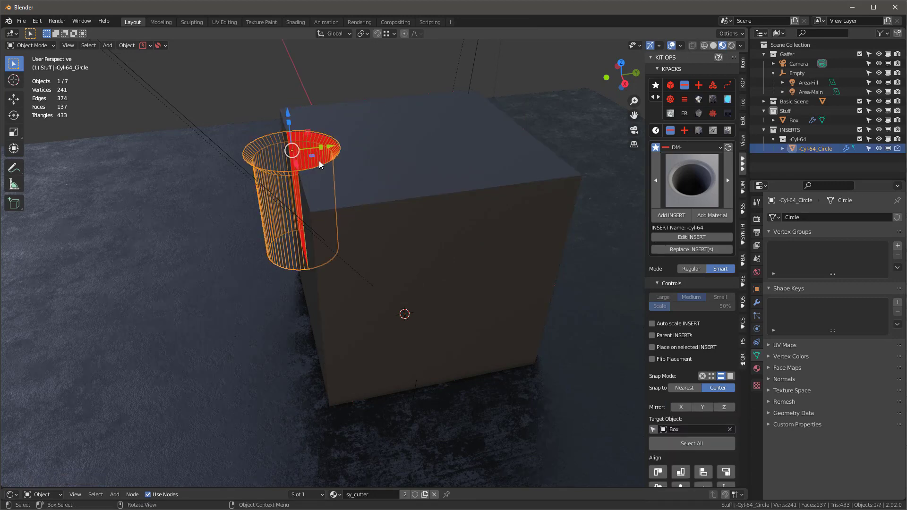
Step: Duplicate the cylinder cutter and relocate the copy to the center of the box's top face using face snapping
{"action": "key", "text": "shift+d"}
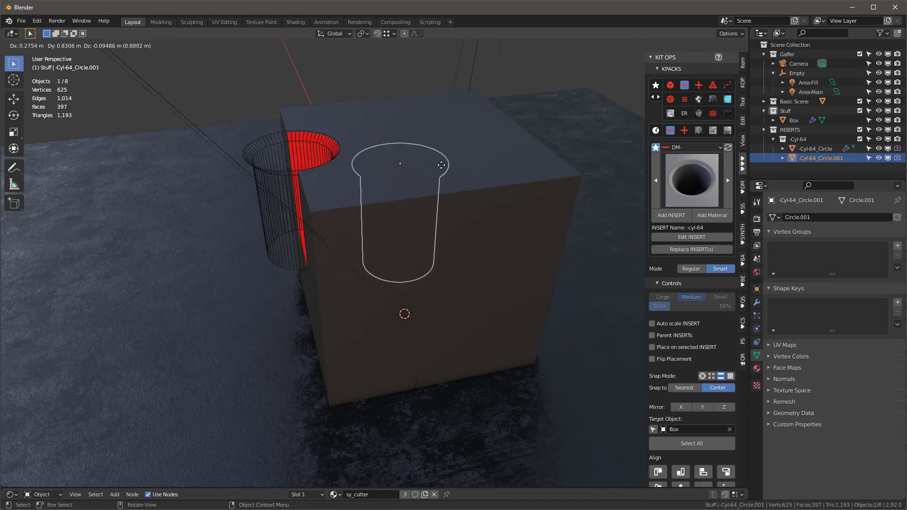
{"action": "right_click", "coordinate": [463, 121]}
{"action": "middle_click_drag", "start_coordinate": [434, 153], "coordinate": [476, 127]}
{"action": "right_click", "coordinate": [476, 125]}
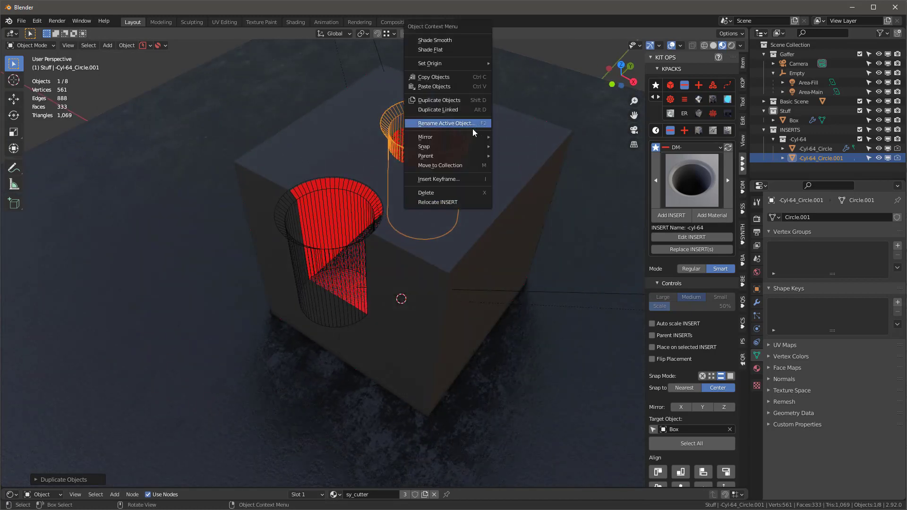
{"action": "left_click", "coordinate": [463, 202]}
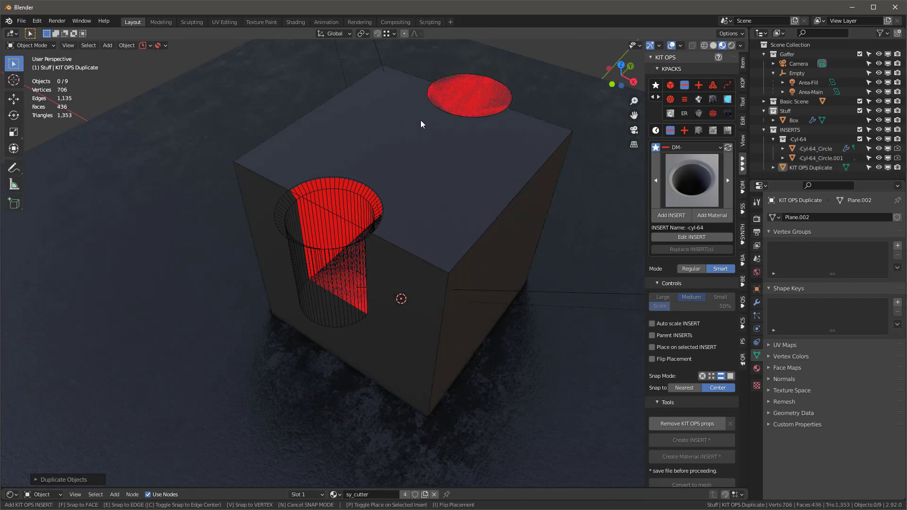
{"action": "key", "text": "f"}
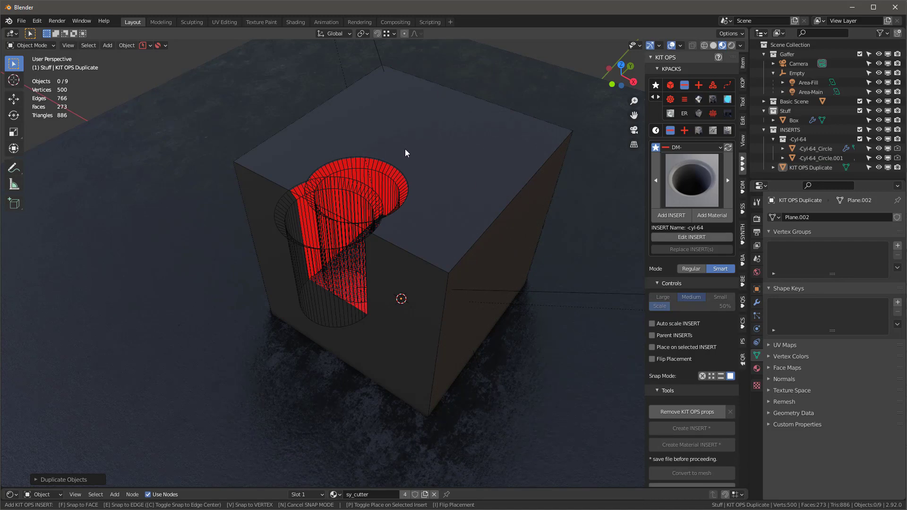
{"action": "left_click", "coordinate": [451, 174]}
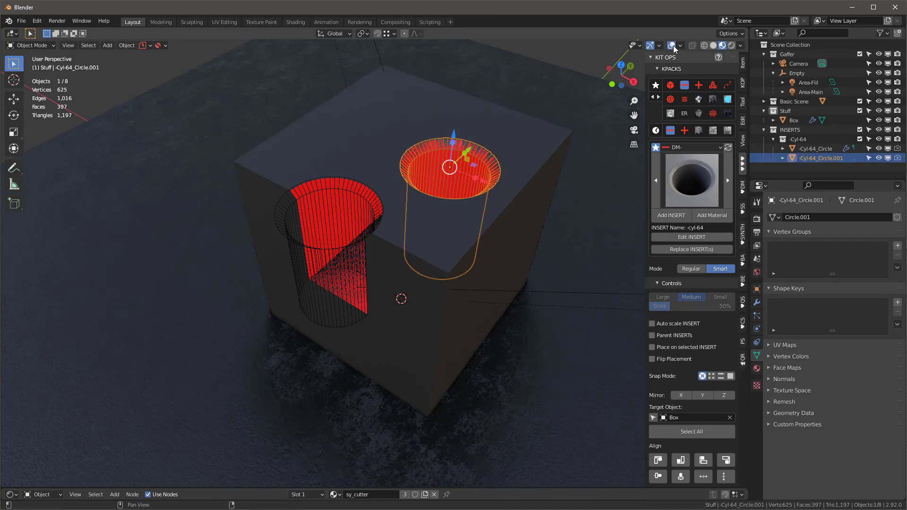
Step: Set the solver of the box's first Difference boolean modifier, which uses the edge cutter, to Exact
{"action": "middle_click_drag", "start_coordinate": [378, 227], "coordinate": [466, 181]}
{"action": "middle_click_drag", "start_coordinate": [407, 247], "coordinate": [616, 117]}
{"action": "left_click", "coordinate": [444, 222]}
{"action": "left_click", "coordinate": [671, 46]}
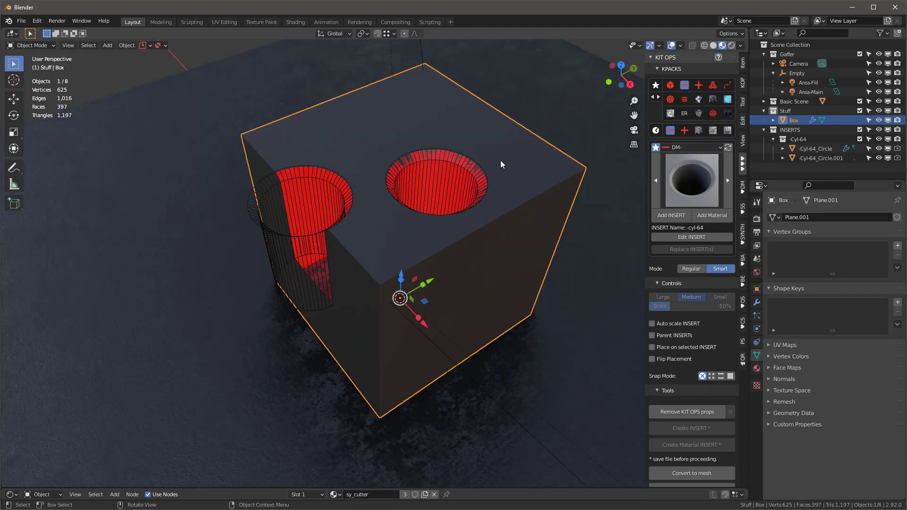
{"action": "left_click", "coordinate": [756, 303]}
{"action": "left_click", "coordinate": [770, 254]}
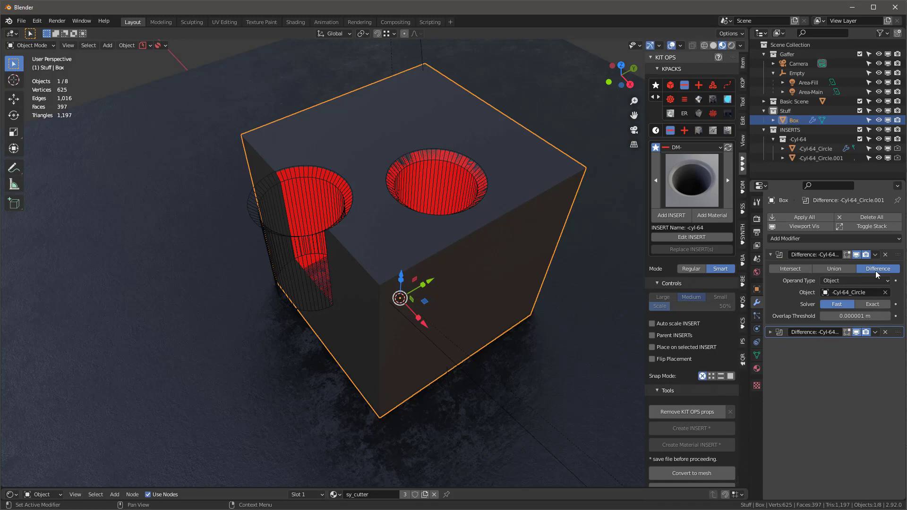
{"action": "left_click", "coordinate": [872, 304]}
{"action": "middle_click_drag", "start_coordinate": [416, 241], "coordinate": [456, 236]}
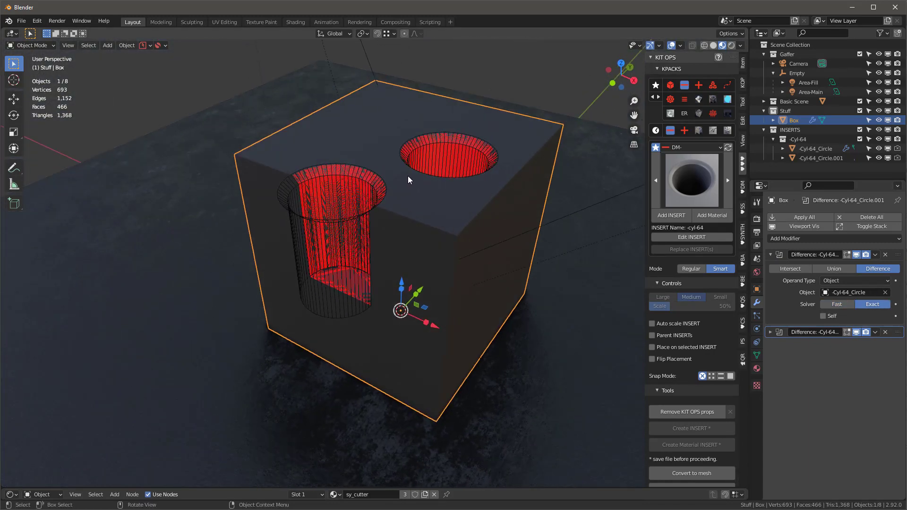
{"action": "scroll", "coordinate": [409, 179], "scroll_direction": "up", "scroll_amount": 2}
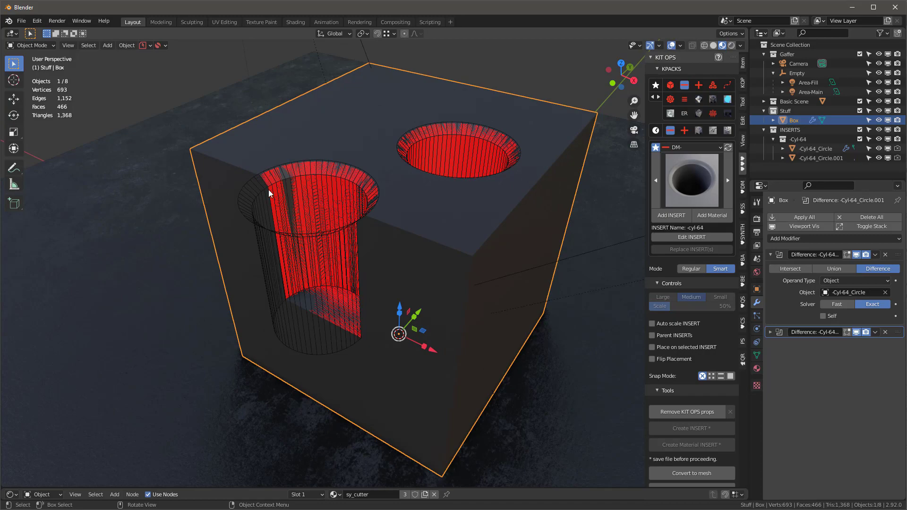
{"action": "middle_click_drag", "start_coordinate": [258, 180], "coordinate": [245, 177]}
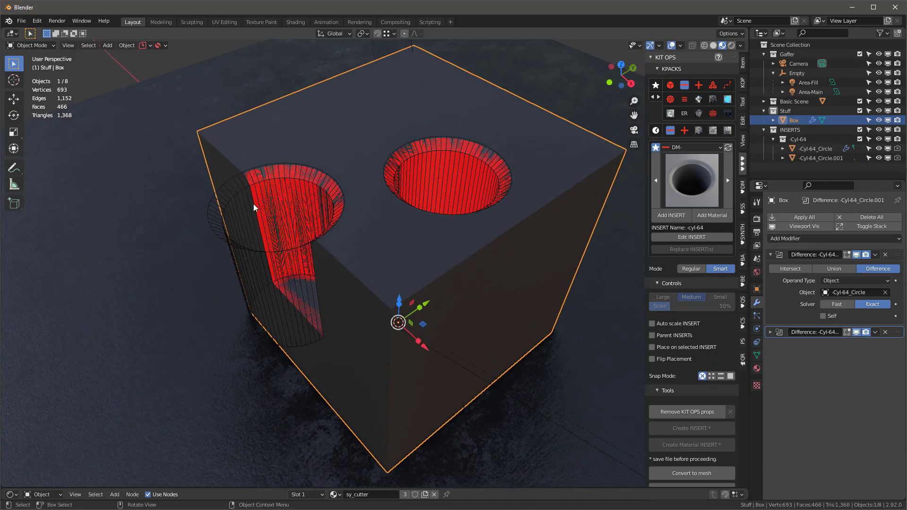
Step: Delete the box together with both cylinder cutters
{"action": "middle_click_drag", "start_coordinate": [253, 206], "coordinate": [423, 156]}
{"action": "key", "text": "x"}
{"action": "left_click", "coordinate": [423, 156]}
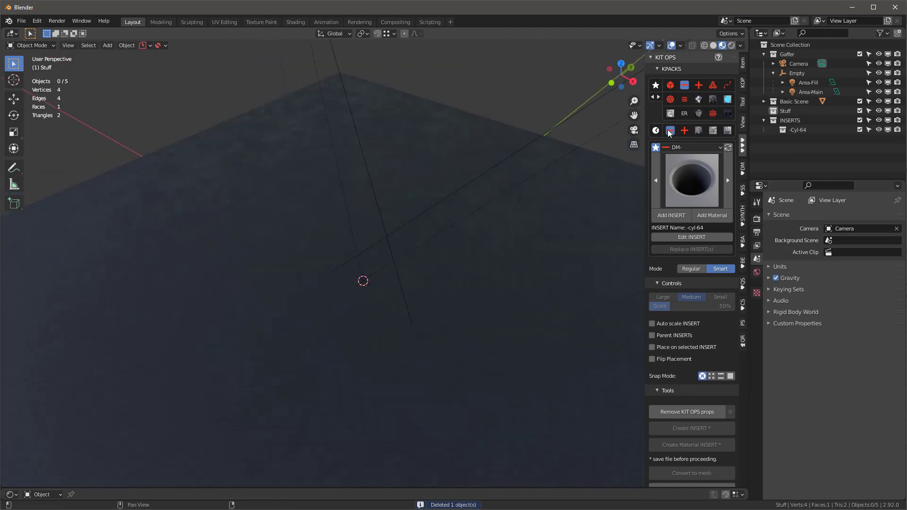
Step: Add the .cube INSERT from the DM-Solids KPACK onto the floor plane
{"action": "left_click", "coordinate": [669, 85]}
{"action": "left_click", "coordinate": [364, 237]}
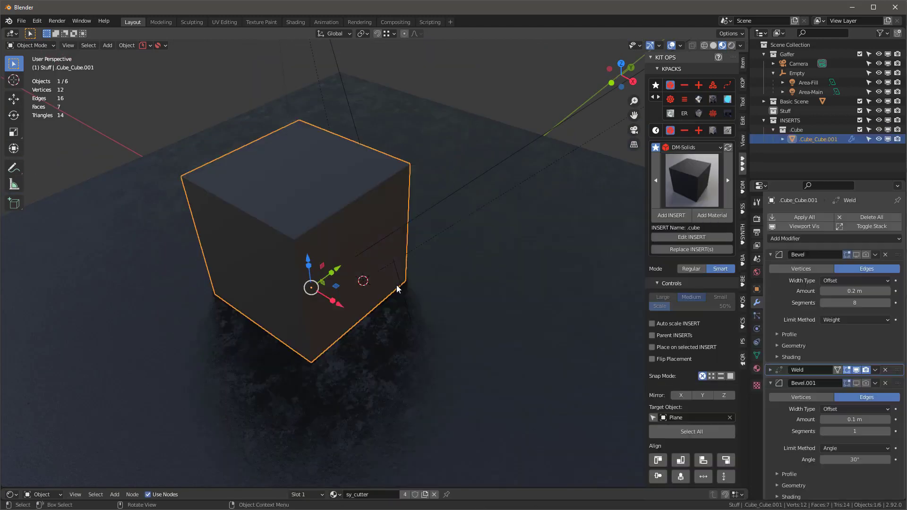
{"action": "left_click", "coordinate": [457, 239]}
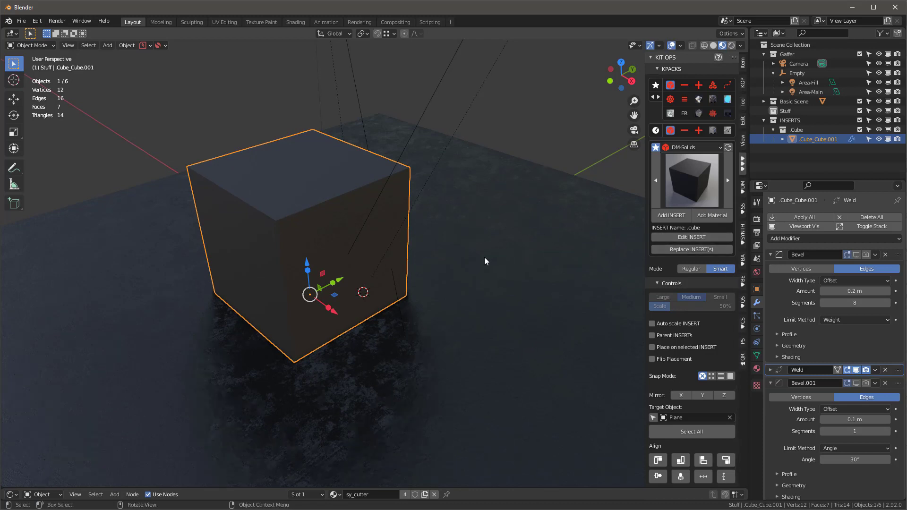
{"action": "middle_click_drag", "start_coordinate": [315, 204], "coordinate": [381, 201]}
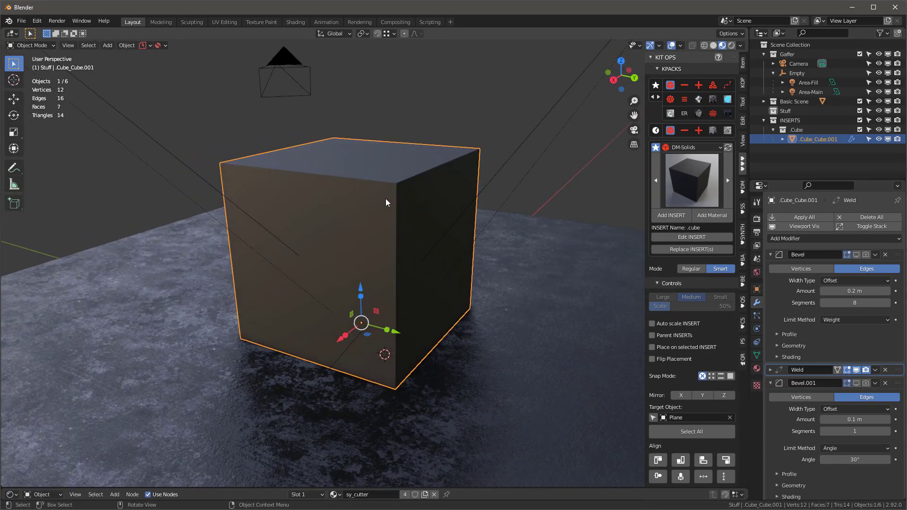
{"action": "mouse_move", "coordinate": [424, 176]}
{"action": "middle_mouse_down"}
{"action": "mouse_move", "coordinate": [285, 180]}
{"action": "mouse_move", "coordinate": [423, 180]}
{"action": "mouse_move", "coordinate": [427, 170]}
{"action": "middle_mouse_up"}
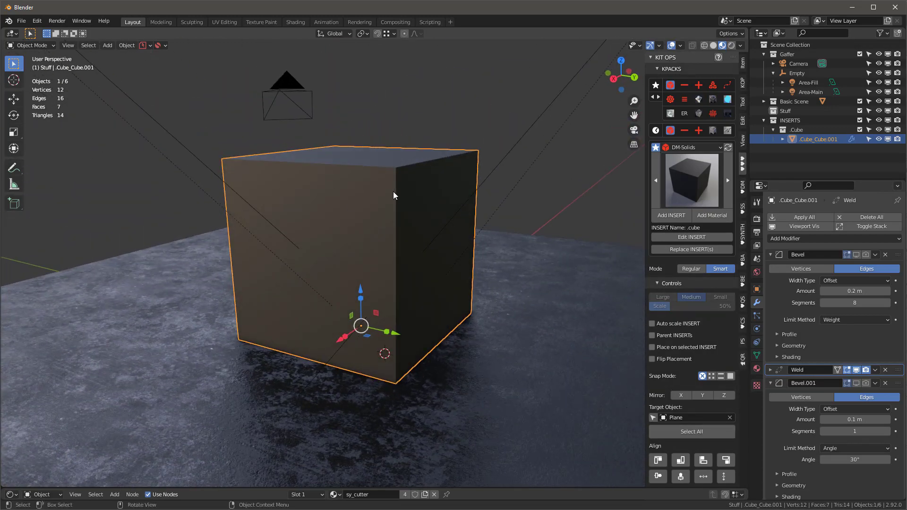
{"action": "middle_click_drag", "start_coordinate": [394, 196], "coordinate": [371, 203]}
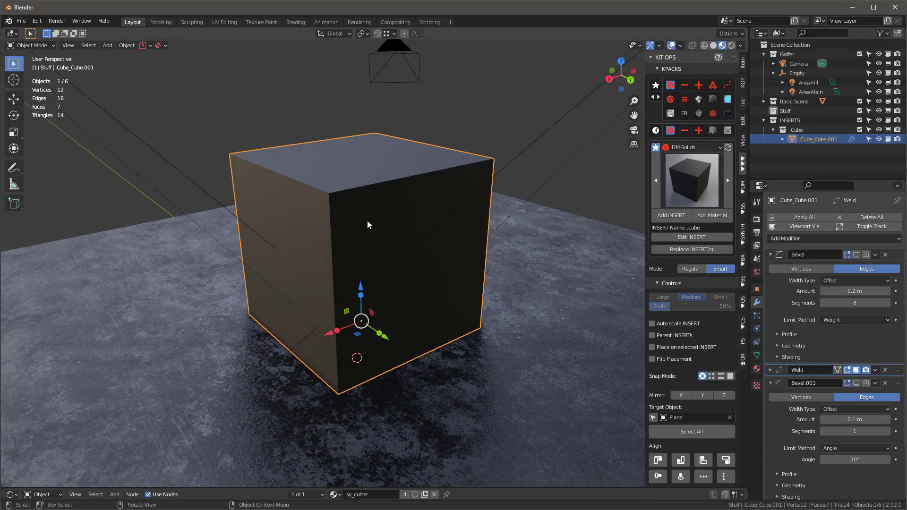
{"action": "scroll", "coordinate": [670, 444], "scroll_direction": "down", "scroll_amount": 5}
{"action": "left_click", "coordinate": [698, 402]}
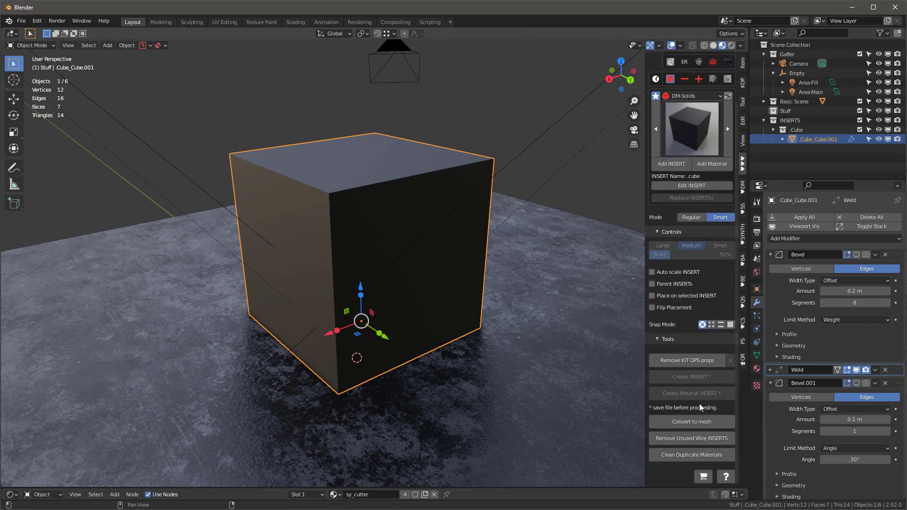
{"action": "middle_click_drag", "start_coordinate": [441, 211], "coordinate": [452, 218]}
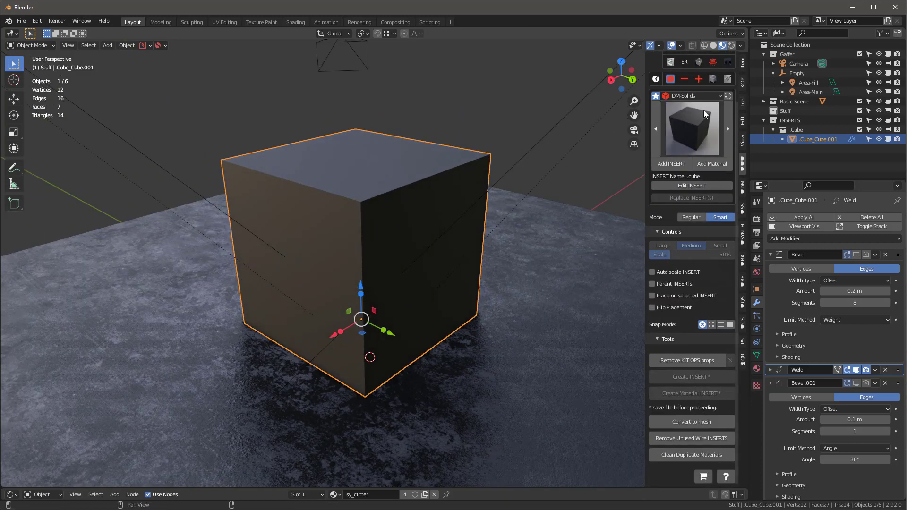
Step: Add the -cyl-64 cutter INSERT from the DM- KPACK to a side face of the cube, near its upper edge
{"action": "left_click", "coordinate": [684, 79]}
{"action": "left_click", "coordinate": [682, 163]}
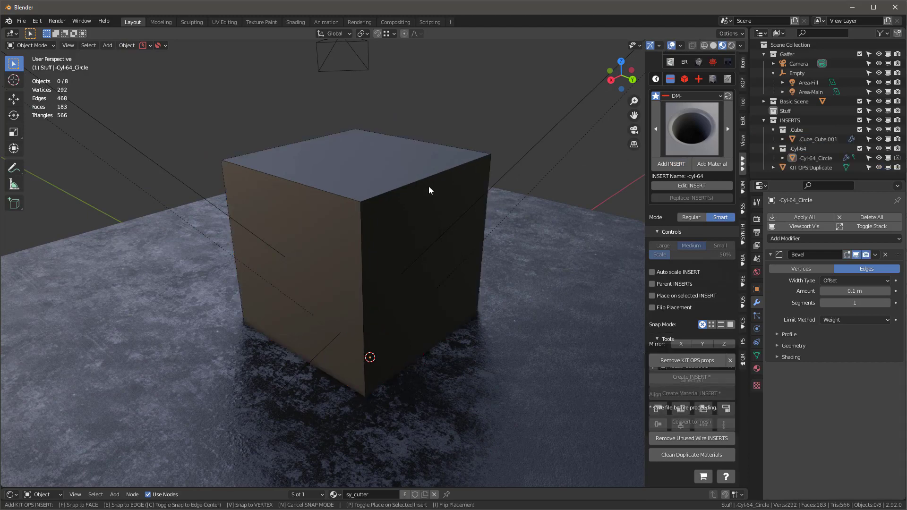
{"action": "left_click", "coordinate": [419, 216]}
{"action": "middle_click_drag", "start_coordinate": [419, 216], "coordinate": [422, 205]}
{"action": "scroll", "coordinate": [428, 192], "scroll_direction": "up", "scroll_amount": 2}
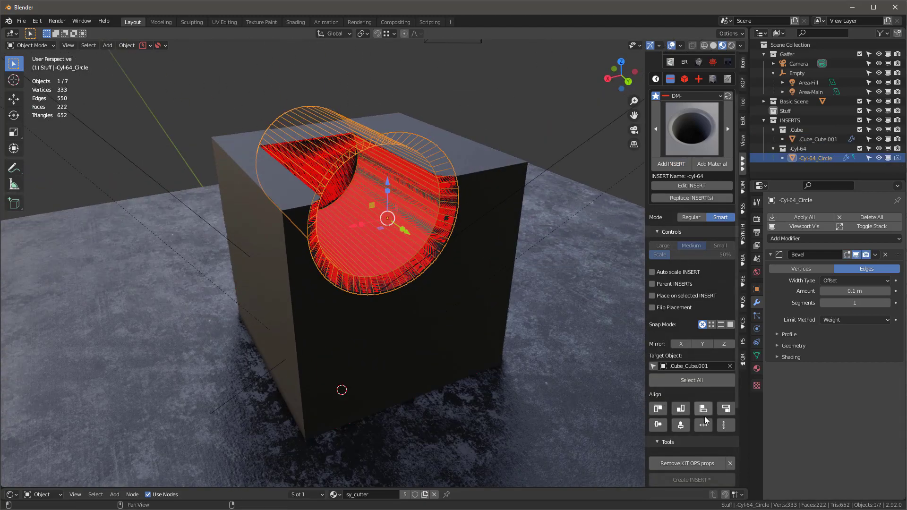
{"action": "scroll", "coordinate": [683, 384], "scroll_direction": "down", "scroll_amount": 4}
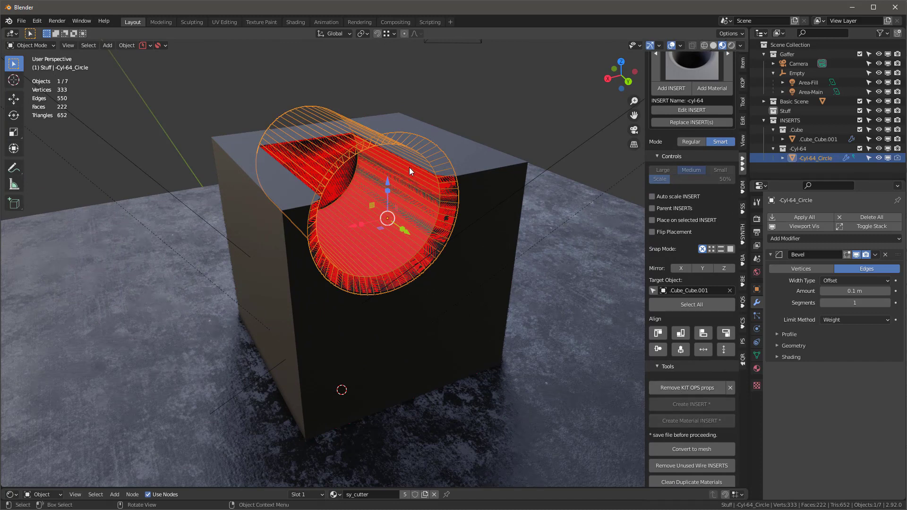
{"action": "middle_click_drag", "start_coordinate": [452, 151], "coordinate": [354, 138]}
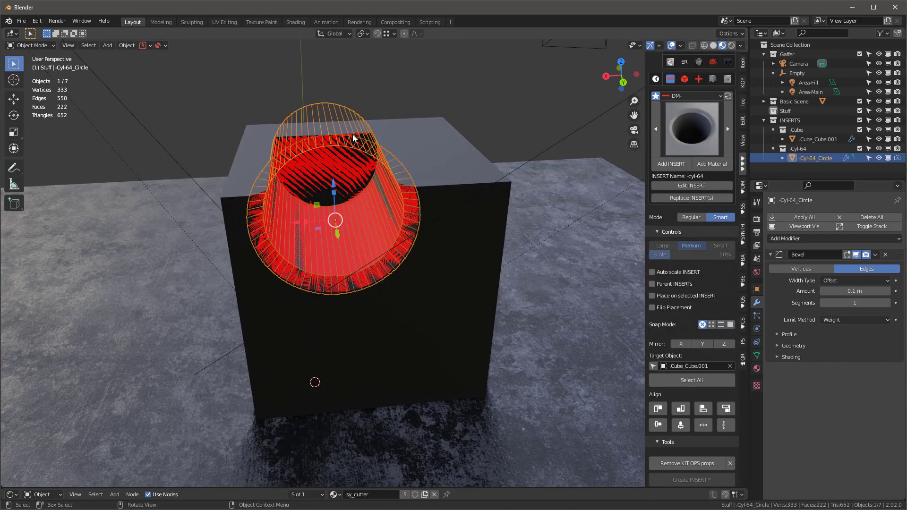
Step: Delete the cylinder cutter from the cube
{"action": "key", "text": "c"}
{"action": "key", "text": "Escape"}
{"action": "key", "text": "Delete"}
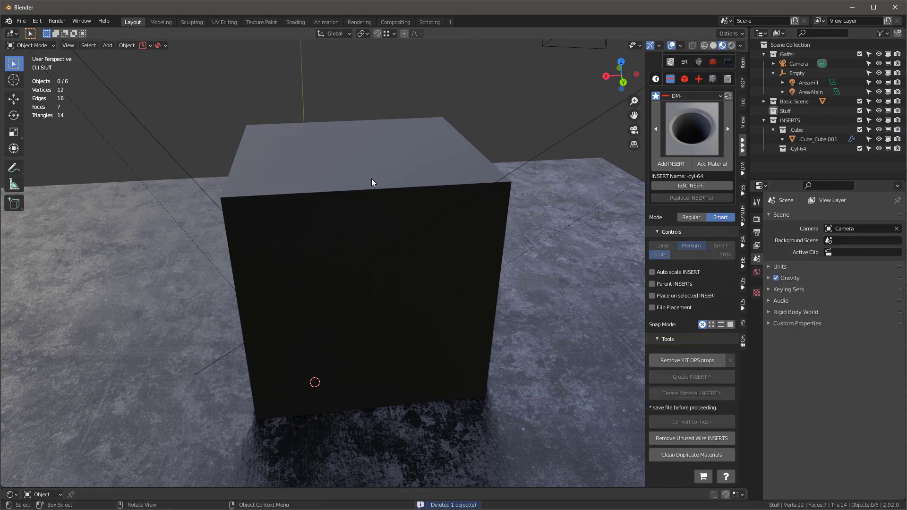
Step: Scale the cube down in depth to form a thin upright slab
{"action": "middle_click_drag", "start_coordinate": [373, 185], "coordinate": [389, 194]}
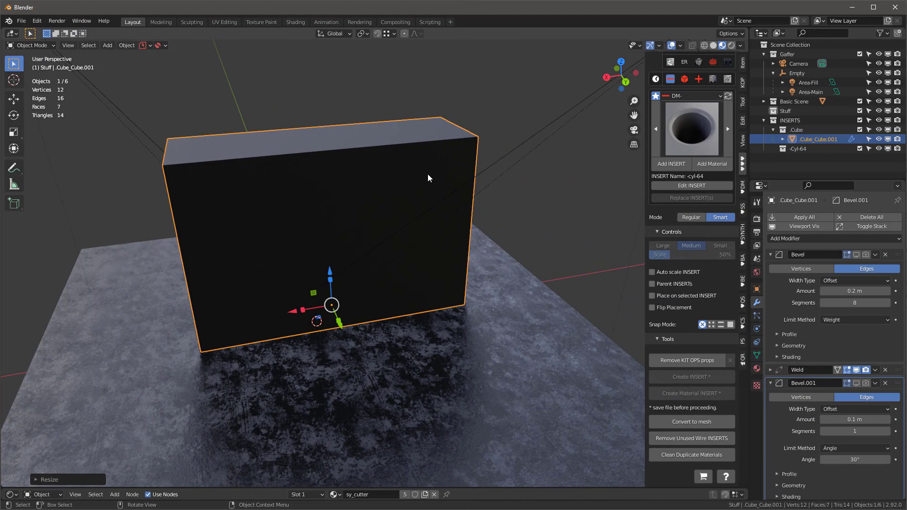
{"action": "middle_click_drag", "start_coordinate": [428, 177], "coordinate": [448, 203]}
{"action": "scroll", "coordinate": [428, 196], "scroll_direction": "up", "scroll_amount": 2}
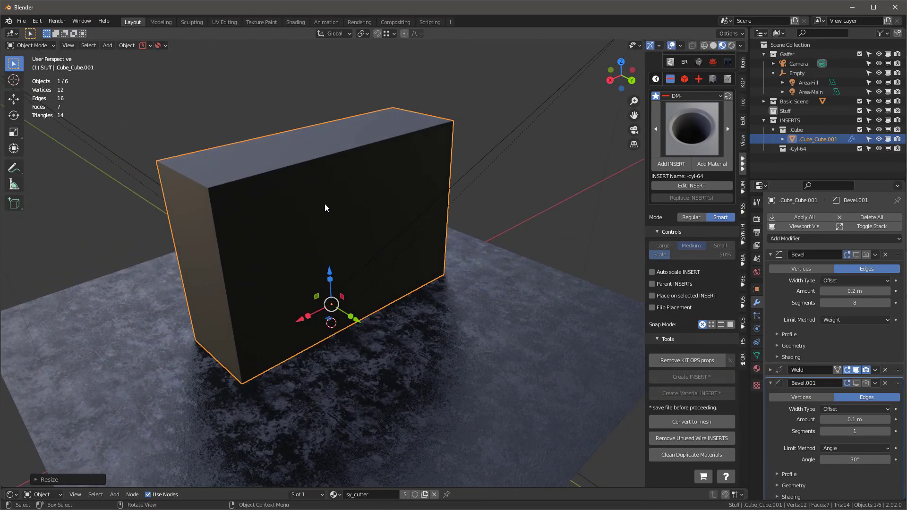
{"action": "middle_click_drag", "start_coordinate": [325, 204], "coordinate": [354, 186]}
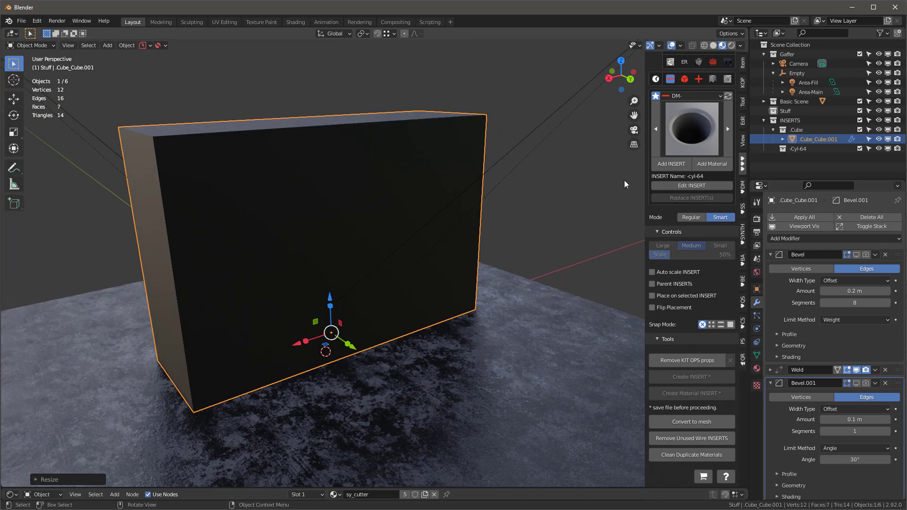
Step: Add the room-test INSERT from the test KPACK to the slab's large front face, near the floor
{"action": "left_click", "coordinate": [699, 97]}
{"action": "left_click", "coordinate": [693, 96]}
{"action": "left_click", "coordinate": [687, 96]}
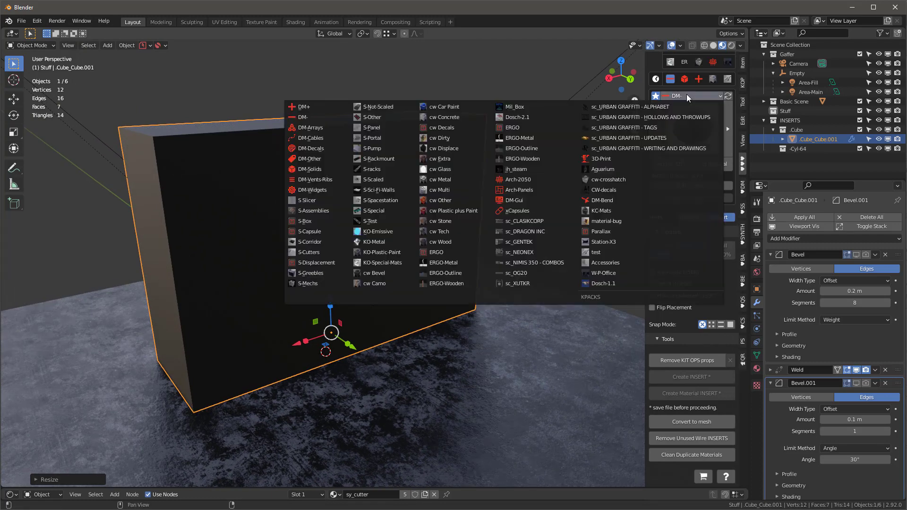
{"action": "left_click", "coordinate": [610, 253]}
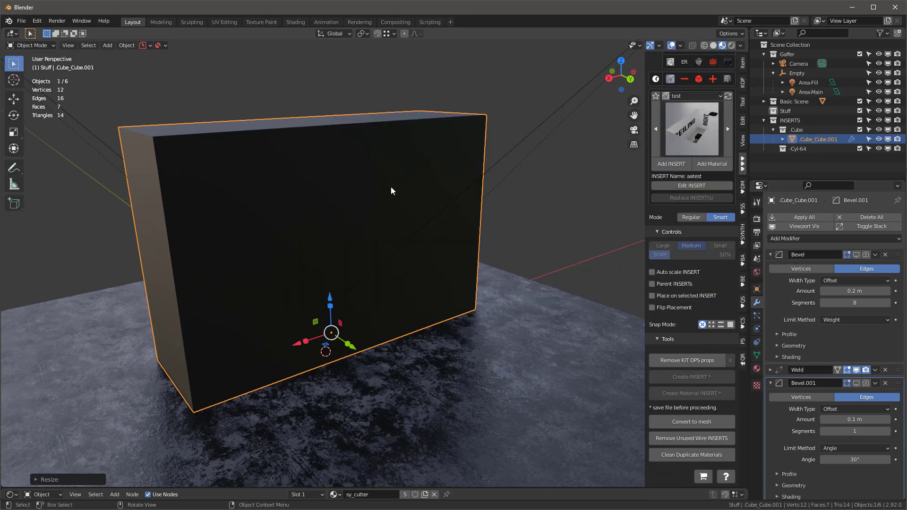
{"action": "left_click", "coordinate": [687, 126]}
{"action": "left_click", "coordinate": [691, 120]}
{"action": "left_click", "coordinate": [689, 123]}
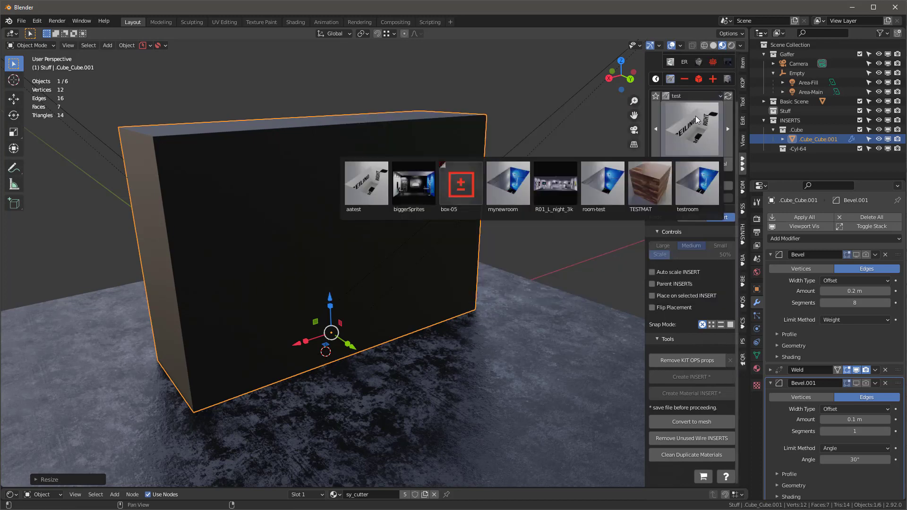
{"action": "left_click", "coordinate": [696, 116]}
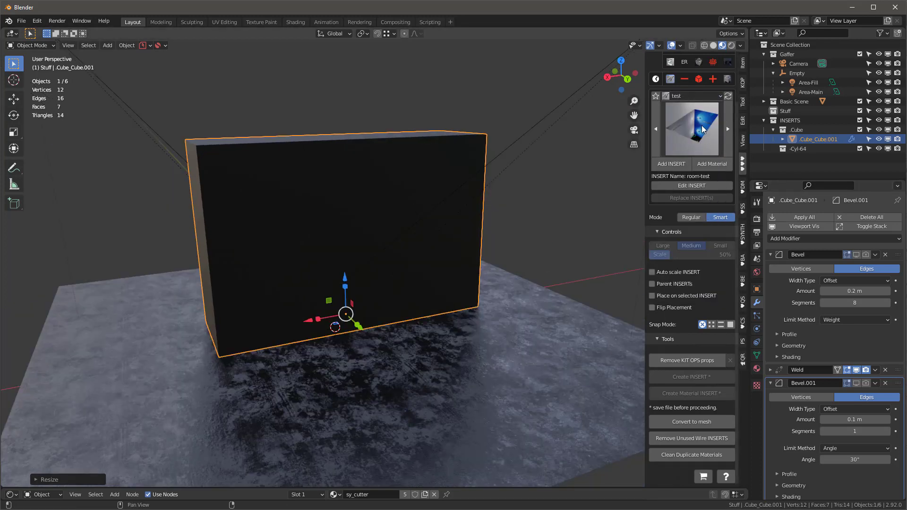
{"action": "left_click", "coordinate": [676, 163]}
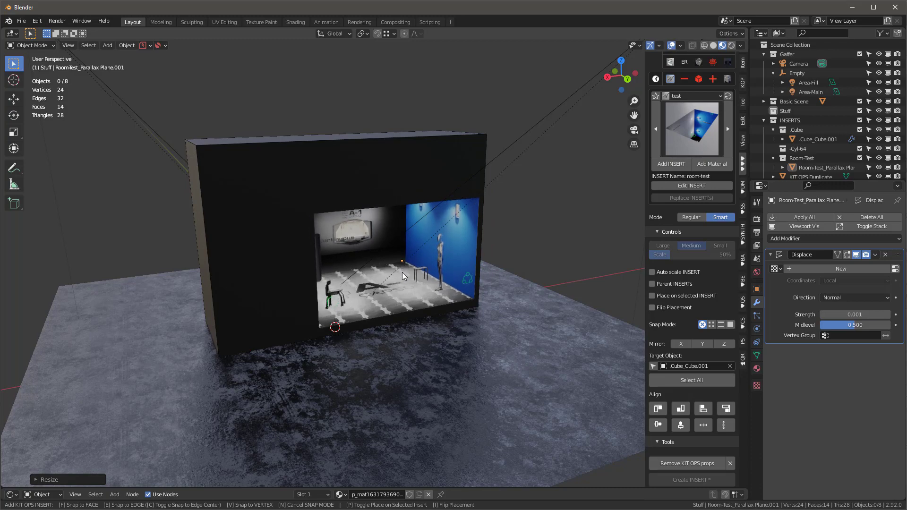
{"action": "left_click", "coordinate": [383, 277]}
Step: Try pulling the room-test plane away from the slab along the Y axis in solid shading
{"action": "mouse_move", "coordinate": [391, 248]}
{"action": "middle_mouse_down"}
{"action": "mouse_move", "coordinate": [343, 239]}
{"action": "mouse_move", "coordinate": [406, 245]}
{"action": "middle_mouse_up"}
{"action": "scroll", "coordinate": [406, 245], "scroll_direction": "up", "scroll_amount": 3}
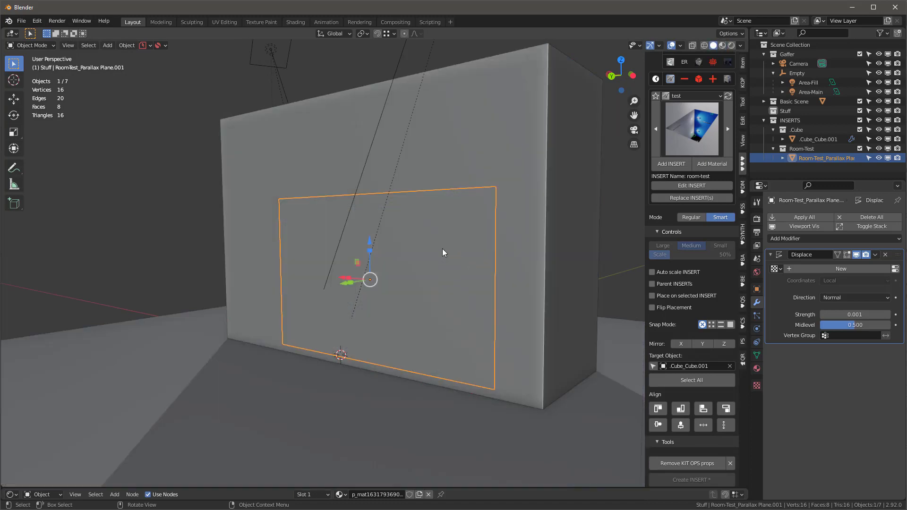
{"action": "middle_click_drag", "start_coordinate": [442, 252], "coordinate": [407, 302]}
{"action": "key", "text": "g"}
{"action": "key", "text": "y"}
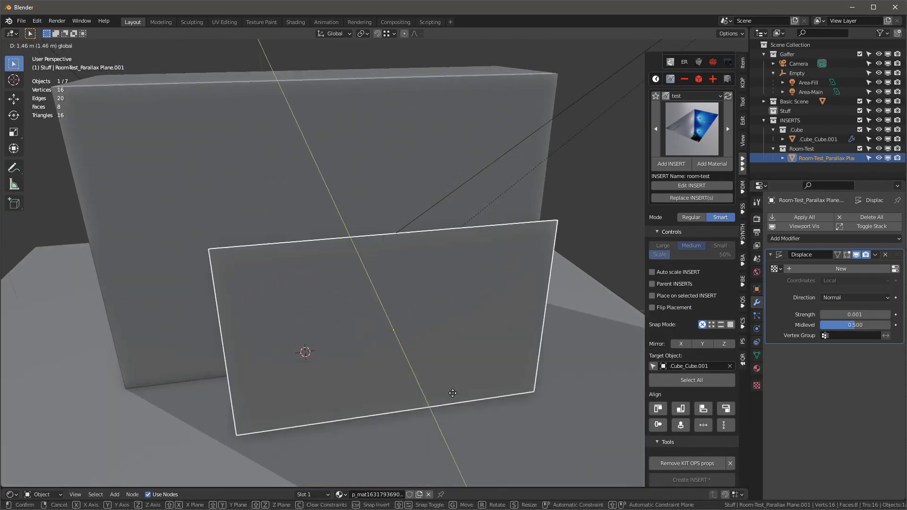
{"action": "left_click", "coordinate": [423, 324]}
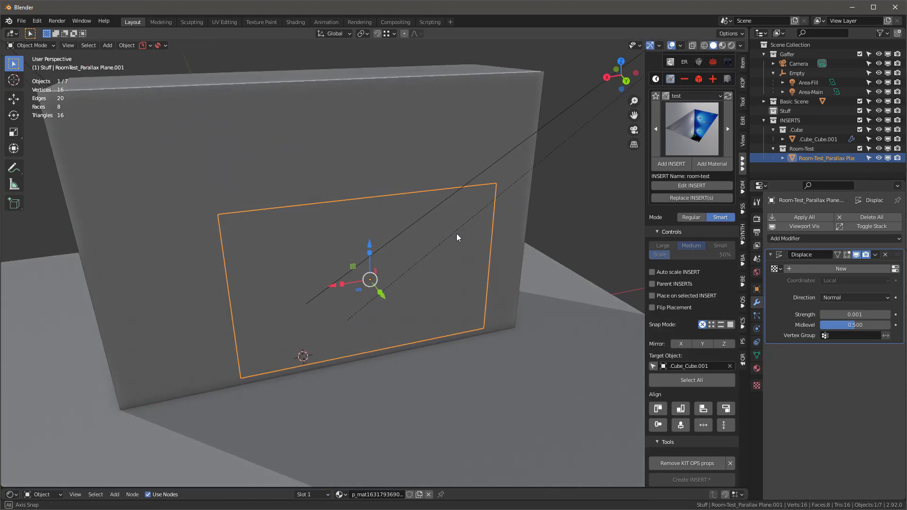
{"action": "key", "text": "z"}
{"action": "left_click", "coordinate": [462, 322]}
{"action": "middle_click_drag", "start_coordinate": [458, 295], "coordinate": [336, 283]}
{"action": "left_click_drag", "start_coordinate": [336, 282], "coordinate": [352, 282]}
Step: Add the testroom INSERT to the slab's front face and shift it beside the room-test plane without overlap
{"action": "left_click", "coordinate": [690, 128]}
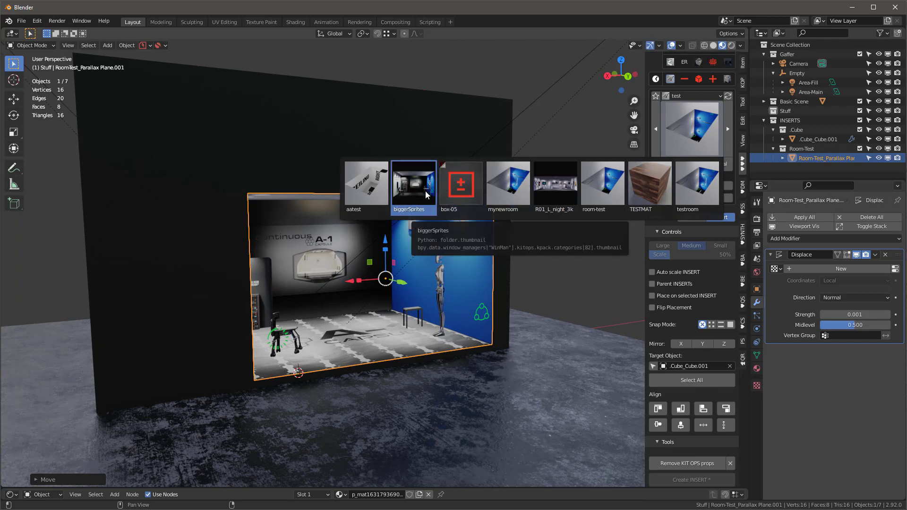
{"action": "left_click", "coordinate": [705, 189]}
{"action": "scroll", "coordinate": [497, 210], "scroll_direction": "down", "scroll_amount": 3}
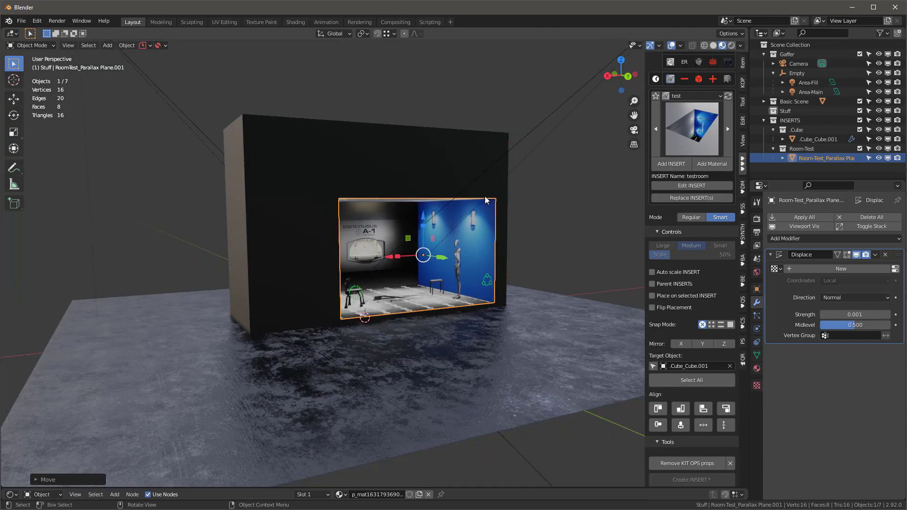
{"action": "left_click", "coordinate": [461, 171]}
{"action": "left_click", "coordinate": [681, 166]}
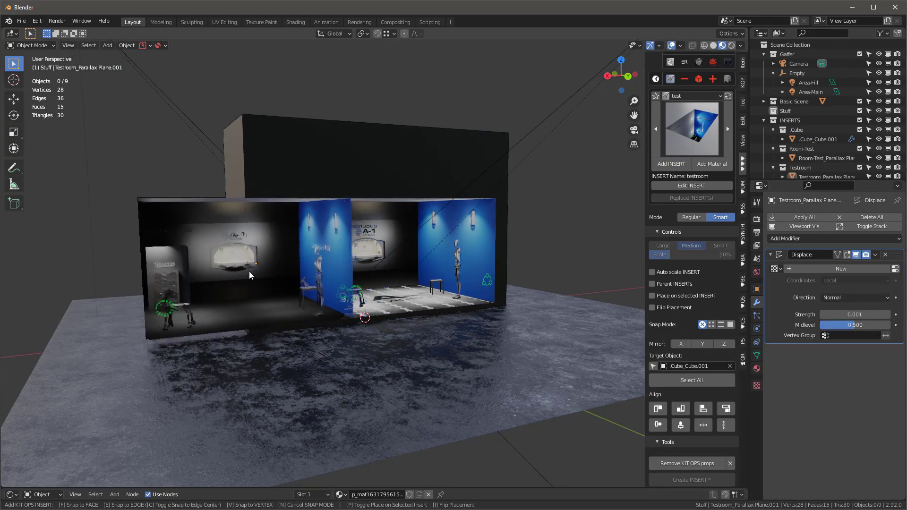
{"action": "left_click", "coordinate": [247, 271]}
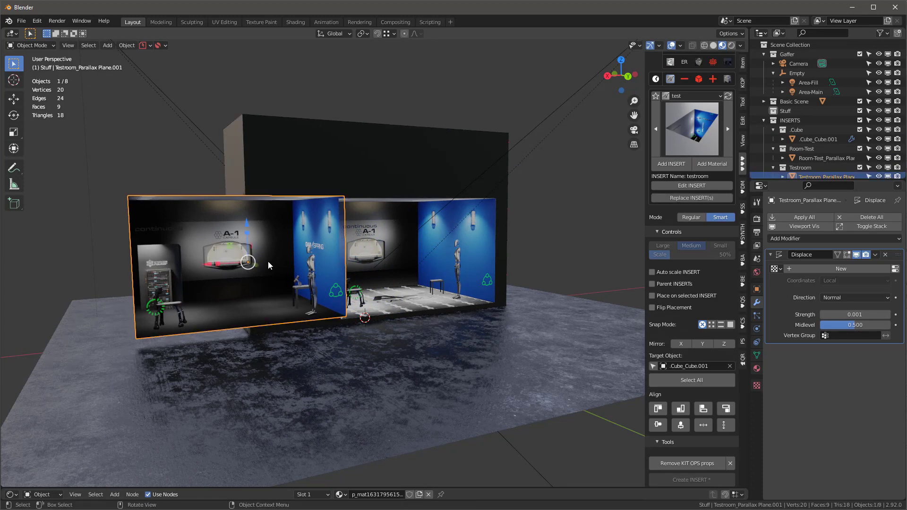
{"action": "key", "text": "g"}
{"action": "left_click", "coordinate": [192, 271]}
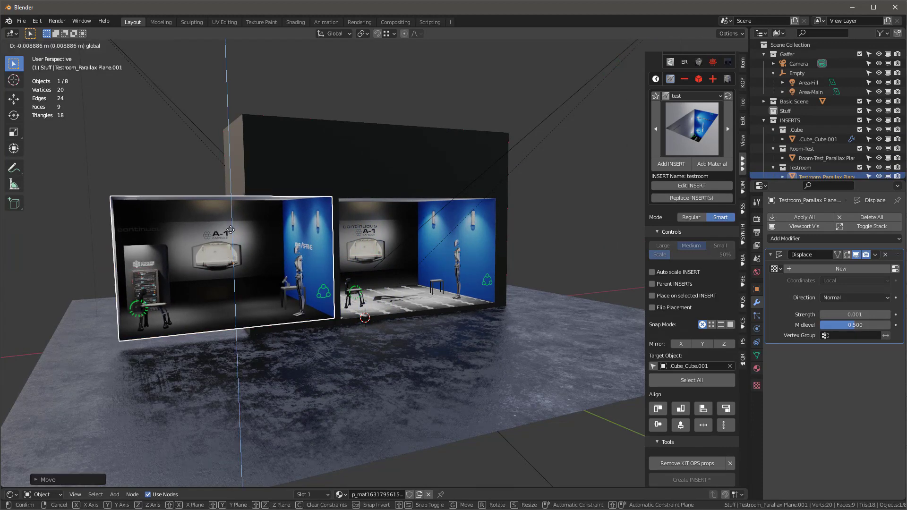
Step: Scale the slab wider along the X axis so its front face spans both room planes
{"action": "left_click", "coordinate": [300, 150]}
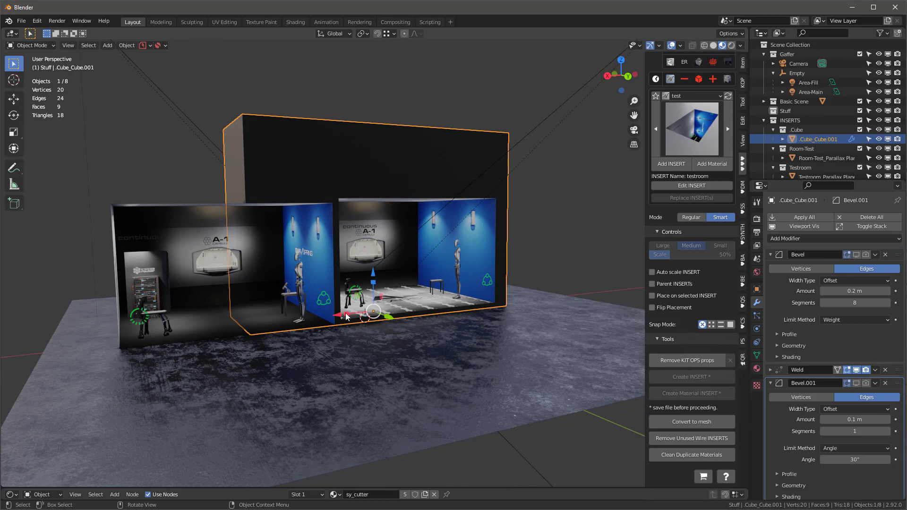
{"action": "key", "text": "s"}
{"action": "key", "text": "x"}
{"action": "left_click", "coordinate": [344, 273]}
{"action": "mouse_move", "coordinate": [344, 273]}
{"action": "middle_mouse_down"}
{"action": "mouse_move", "coordinate": [292, 271]}
{"action": "mouse_move", "coordinate": [358, 287]}
{"action": "mouse_move", "coordinate": [341, 273]}
{"action": "middle_mouse_up"}
{"action": "middle_click_drag", "start_coordinate": [274, 259], "coordinate": [288, 259]}
{"action": "scroll", "coordinate": [288, 260], "scroll_direction": "up", "scroll_amount": 3}
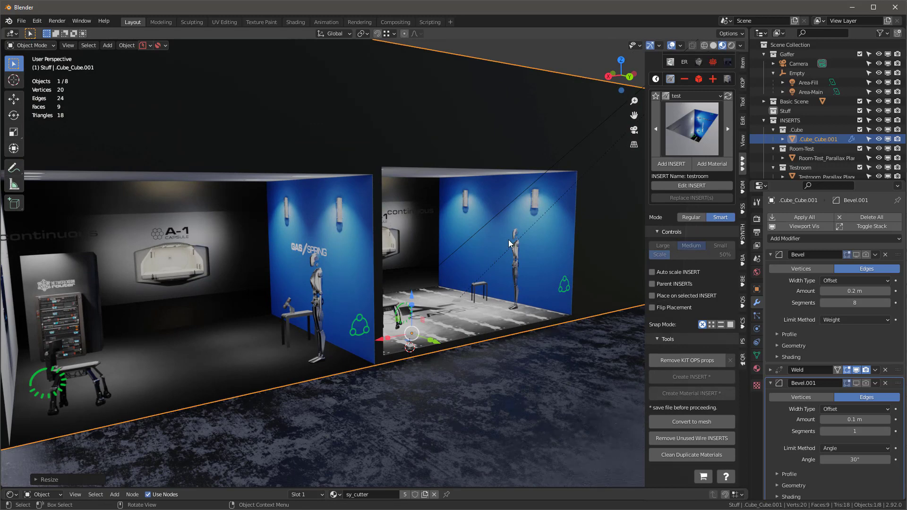
Step: Lower the room-test plane slightly on the slab's front face
{"action": "scroll", "coordinate": [509, 244], "scroll_direction": "down", "scroll_amount": 3}
{"action": "left_click", "coordinate": [494, 224]}
{"action": "left_click_drag", "start_coordinate": [495, 209], "coordinate": [500, 214]}
{"action": "middle_click_drag", "start_coordinate": [500, 214], "coordinate": [478, 217]}
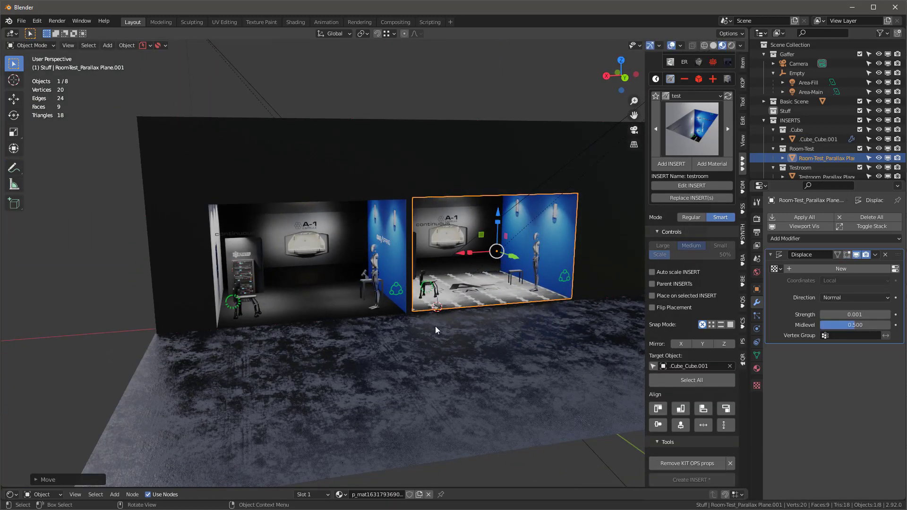
Step: Examine the parallax interiors of both room planes on the slab from different viewing angles
{"action": "left_click", "coordinate": [336, 268]}
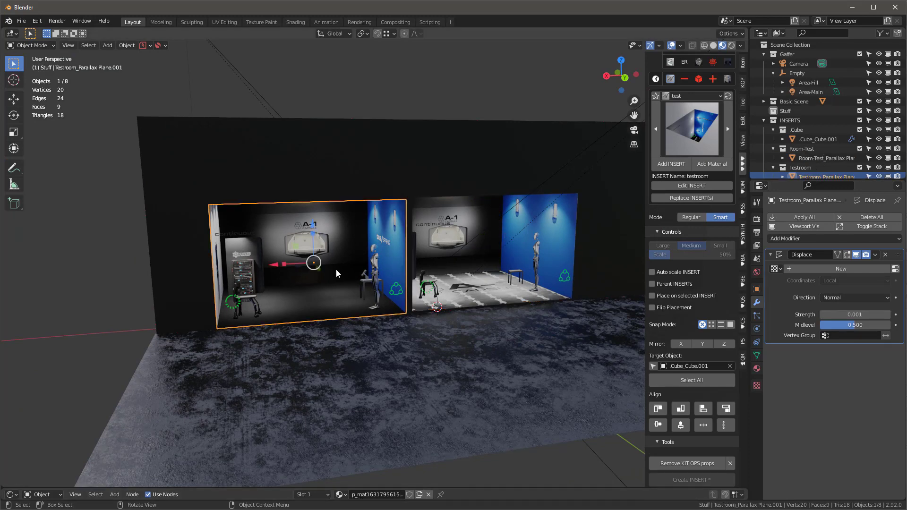
{"action": "left_click", "coordinate": [495, 252]}
{"action": "left_click", "coordinate": [415, 250]}
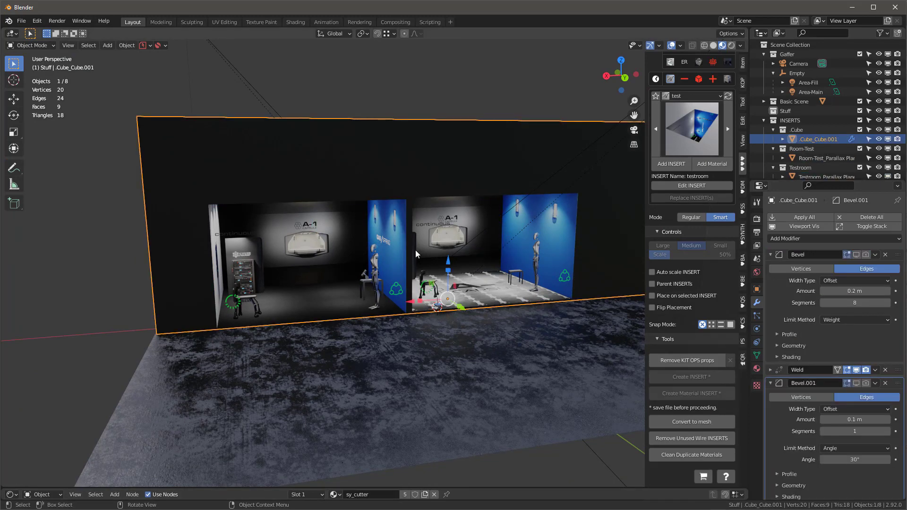
{"action": "left_click", "coordinate": [347, 255]}
{"action": "middle_click_drag", "start_coordinate": [371, 267], "coordinate": [478, 221]}
{"action": "left_click", "coordinate": [462, 220]}
{"action": "middle_click_drag", "start_coordinate": [412, 220], "coordinate": [517, 199]}
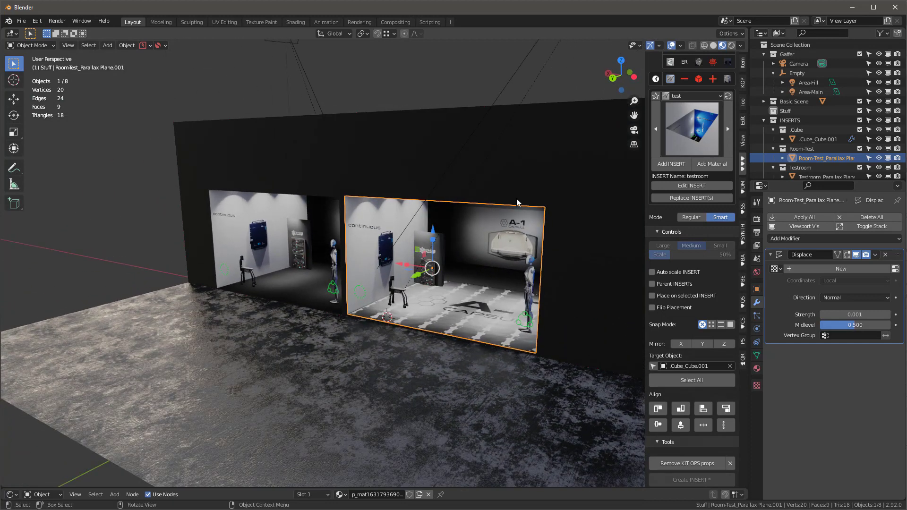
{"action": "left_click", "coordinate": [511, 182]}
{"action": "left_click", "coordinate": [494, 249]}
{"action": "left_click", "coordinate": [475, 171]}
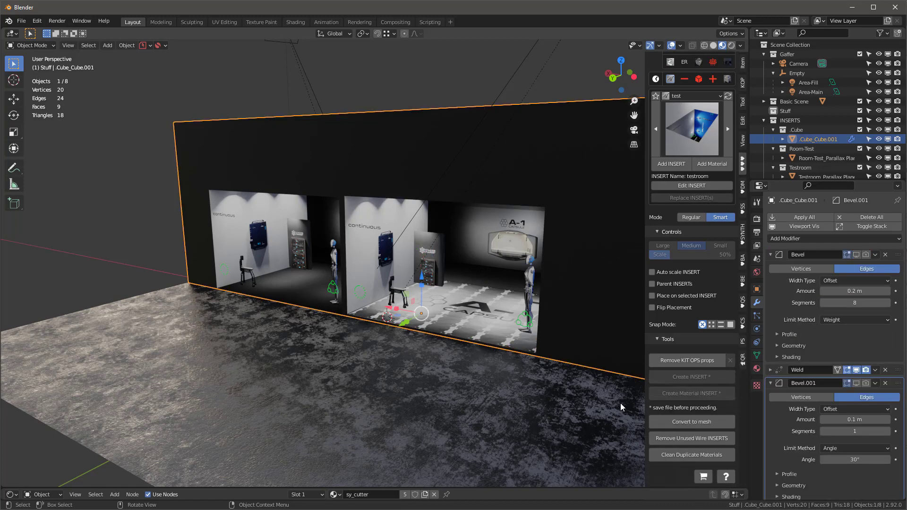
Step: Start animation playback, select the floor plane and save the scene with PowerSave
{"action": "key", "text": "space"}
{"action": "left_click", "coordinate": [350, 399]}
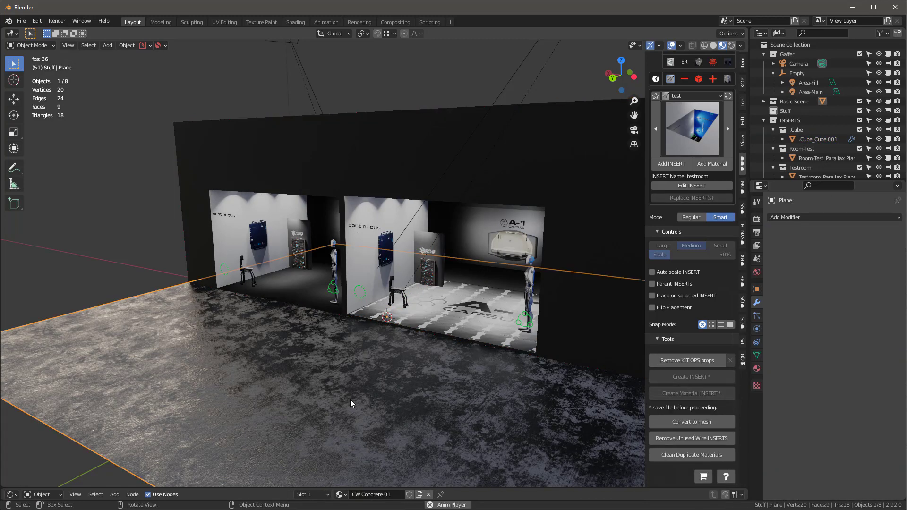
{"action": "left_click", "coordinate": [141, 46]}
{"action": "left_click", "coordinate": [156, 80]}
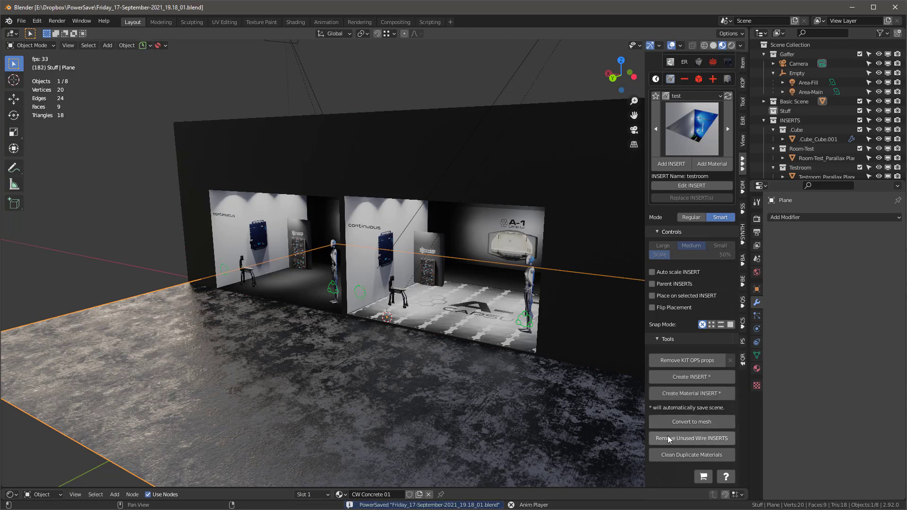
Step: Start creating a material INSERT from the floor's CW Concrete 01 material in the FACTORY scene
{"action": "left_click", "coordinate": [676, 393]}
{"action": "scroll", "coordinate": [350, 257], "scroll_direction": "up", "scroll_amount": 4}
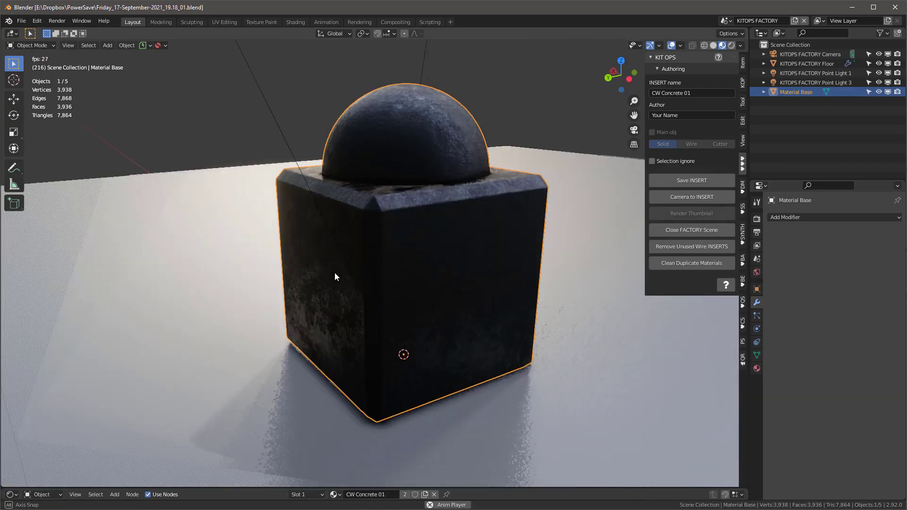
{"action": "middle_click_drag", "start_coordinate": [334, 277], "coordinate": [462, 253]}
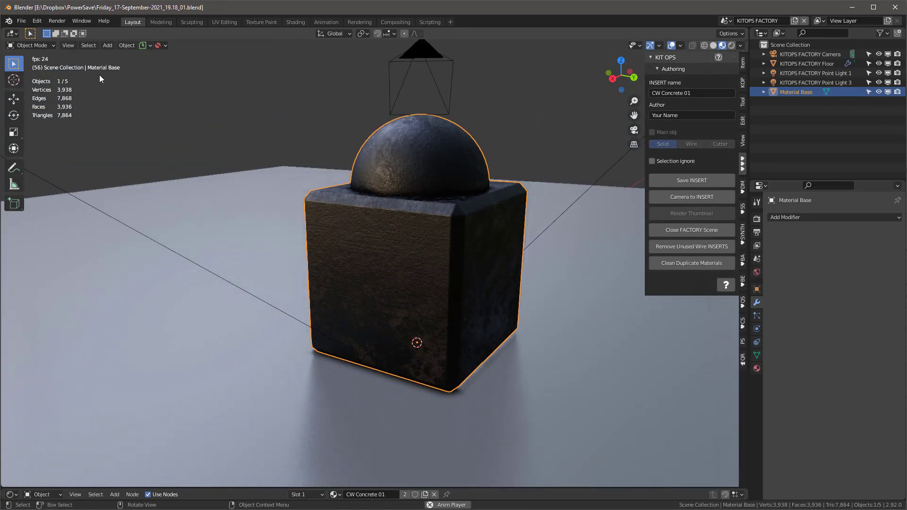
Step: Turn off automatic packing of external data into the .blend file
{"action": "left_click", "coordinate": [21, 20]}
{"action": "mouse_move", "coordinate": [71, 171]}
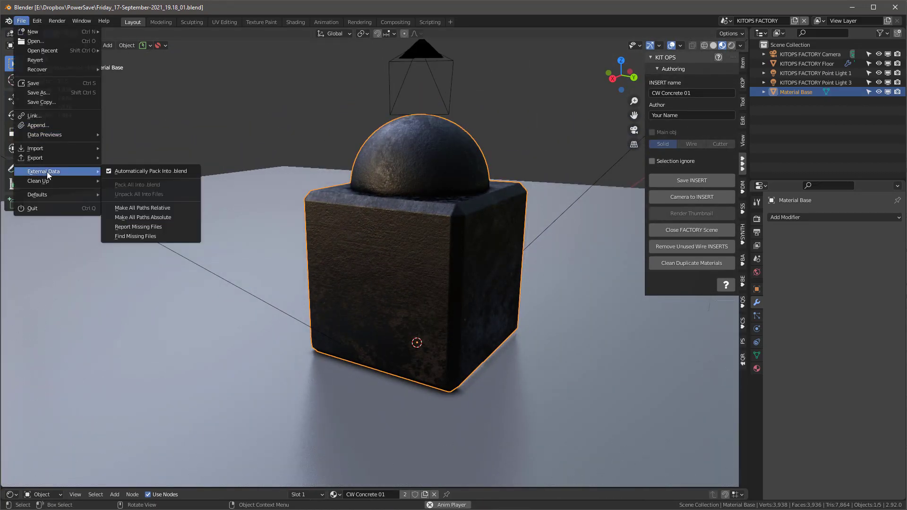
{"action": "left_click", "coordinate": [138, 172]}
{"action": "middle_click_drag", "start_coordinate": [203, 125], "coordinate": [452, 194]}
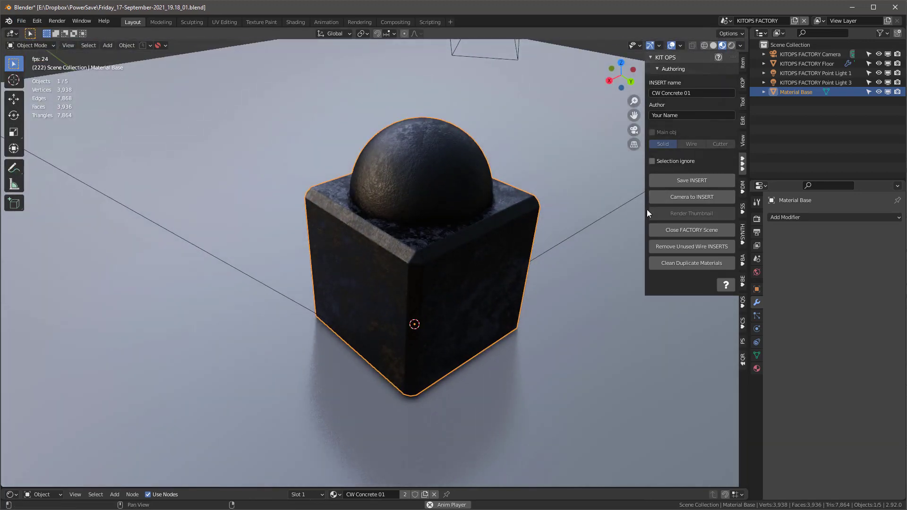
Step: Inspect the material preview object and close the FACTORY scene without saving the INSERT
{"action": "scroll", "coordinate": [444, 213], "scroll_direction": "up", "scroll_amount": 5}
{"action": "scroll", "coordinate": [524, 225], "scroll_direction": "down", "scroll_amount": 2}
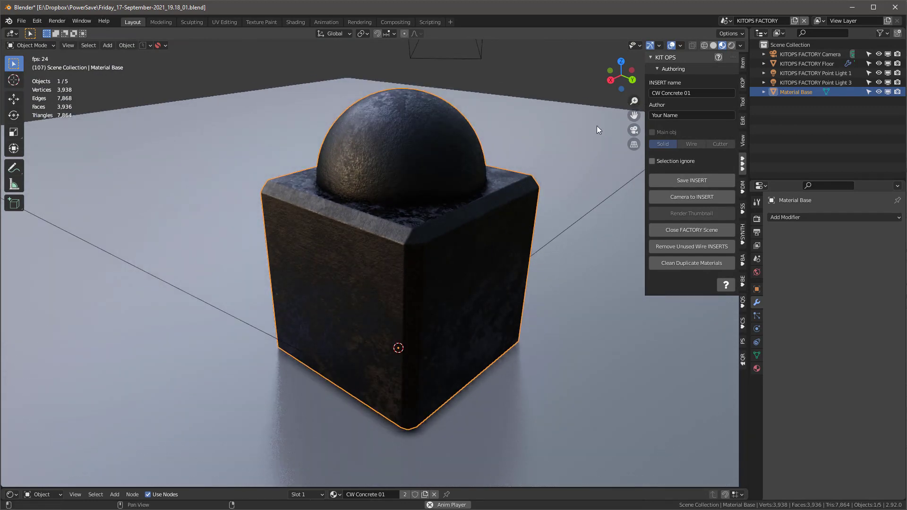
{"action": "middle_click_drag", "start_coordinate": [596, 126], "coordinate": [394, 197]}
{"action": "scroll", "coordinate": [394, 198], "scroll_direction": "up", "scroll_amount": 2}
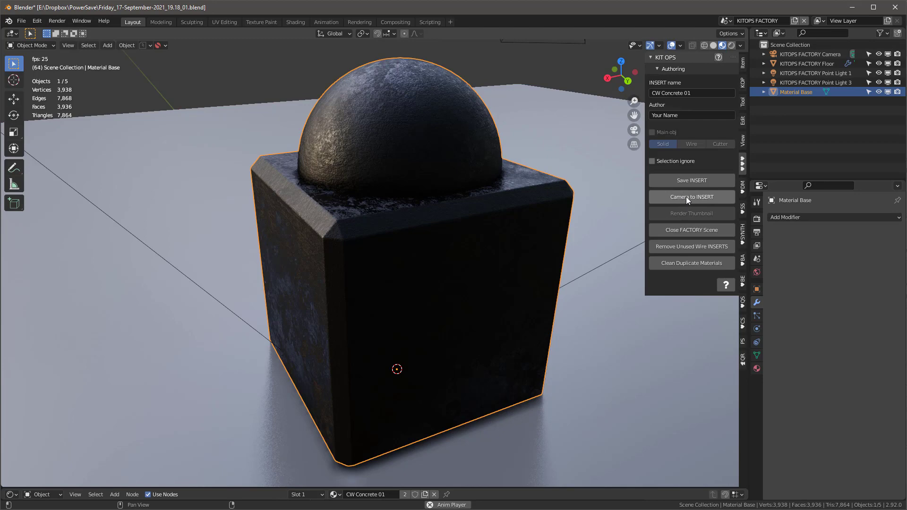
{"action": "left_click", "coordinate": [683, 229]}
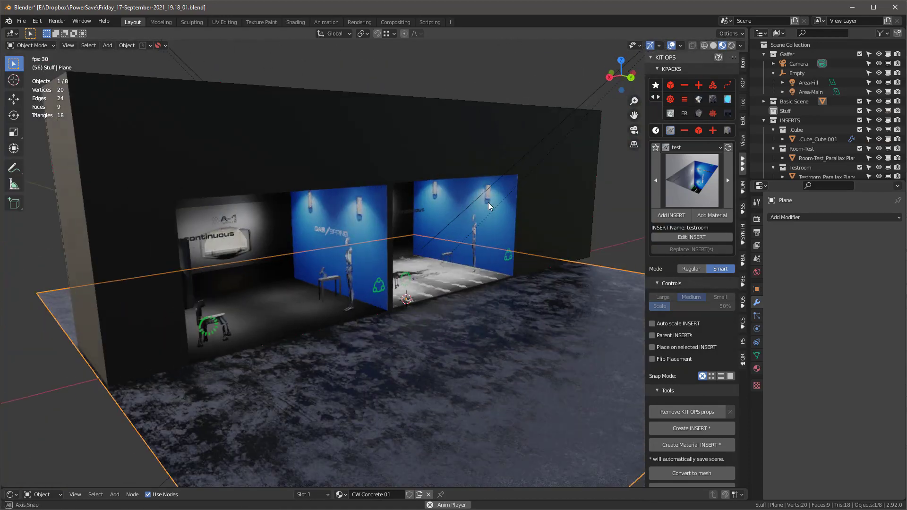
Step: Add the -blivet-05 INSERT from the DM-Widgets KPACK to the slab's upper corner above the testroom plane
{"action": "left_click", "coordinate": [378, 107]}
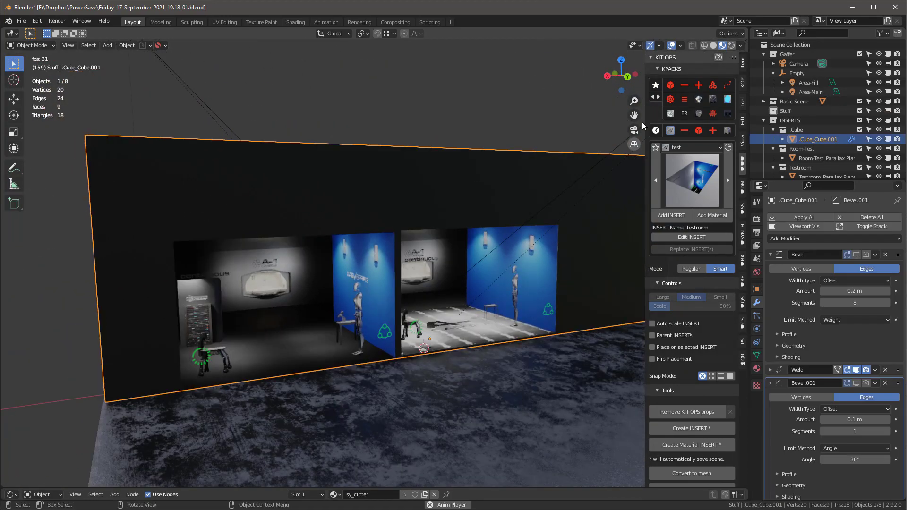
{"action": "left_click", "coordinate": [684, 84]}
{"action": "left_click", "coordinate": [692, 180]}
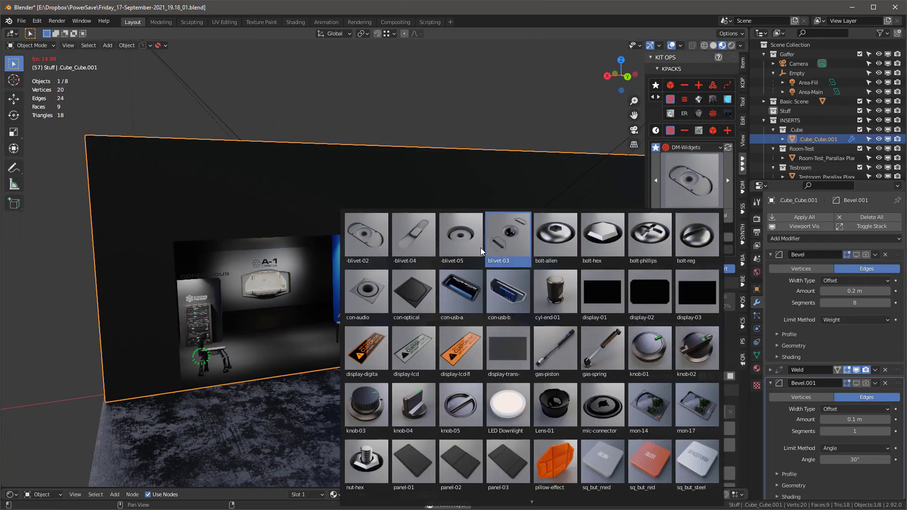
{"action": "left_click", "coordinate": [459, 239]}
{"action": "left_click", "coordinate": [659, 215]}
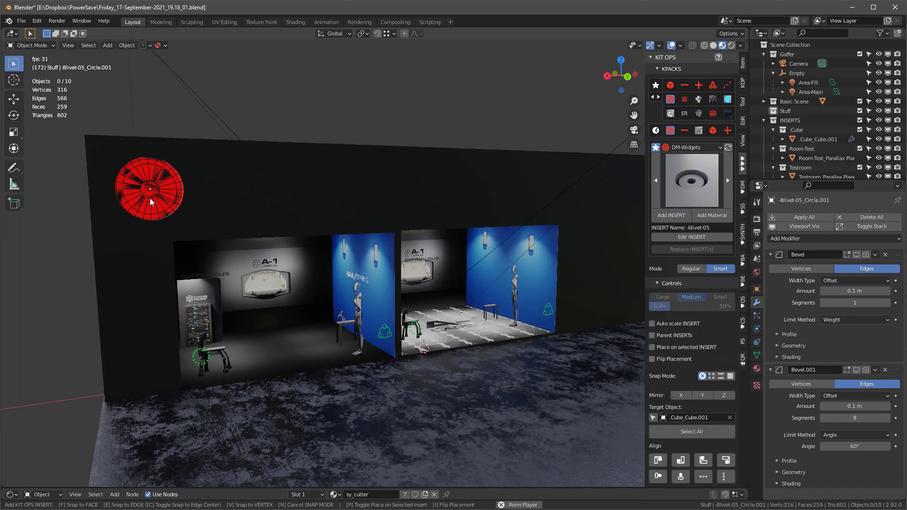
{"action": "left_click", "coordinate": [150, 198]}
Step: Add a second -blivet-05 INSERT to the opposite upper corner of the slab's front face
{"action": "middle_click_drag", "start_coordinate": [222, 194], "coordinate": [449, 196]}
{"action": "left_click", "coordinate": [671, 215]}
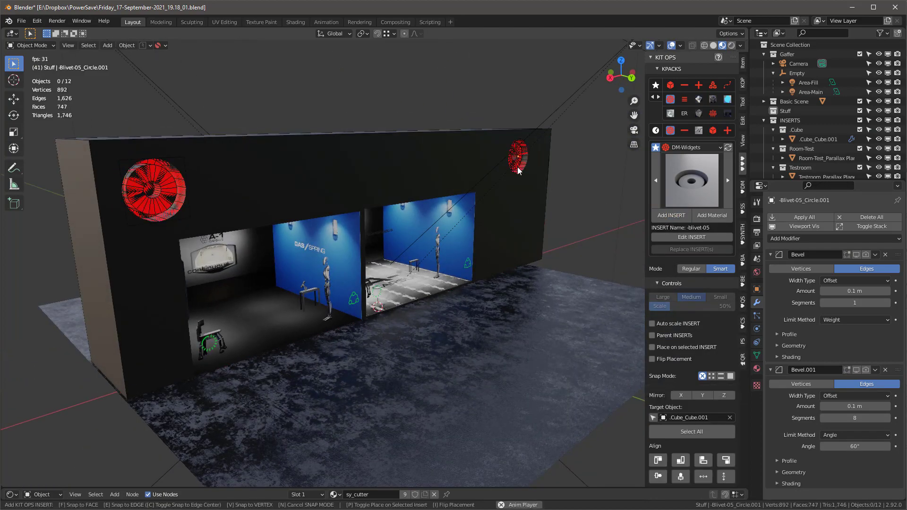
{"action": "left_click", "coordinate": [518, 157]}
{"action": "middle_click_drag", "start_coordinate": [518, 158], "coordinate": [487, 183]}
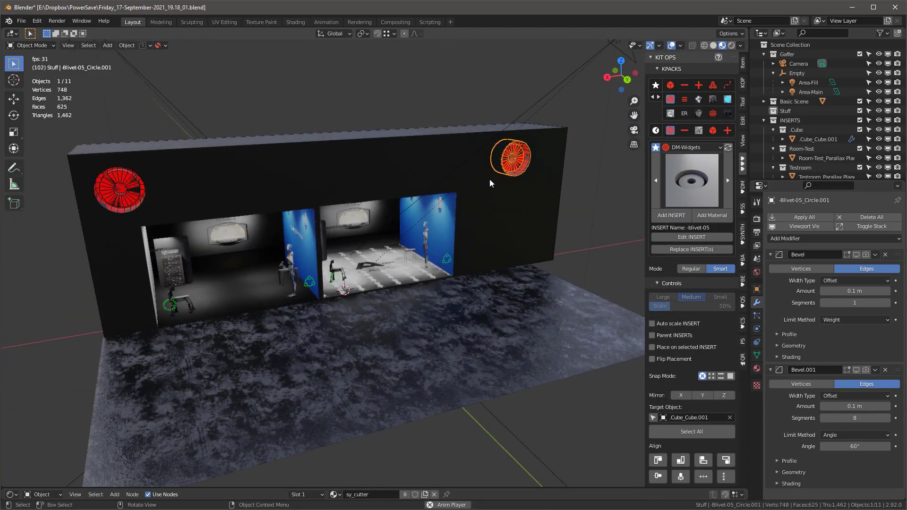
Step: Turn off the face orientation overlay and switch the viewport to solid shading
{"action": "key", "text": "q"}
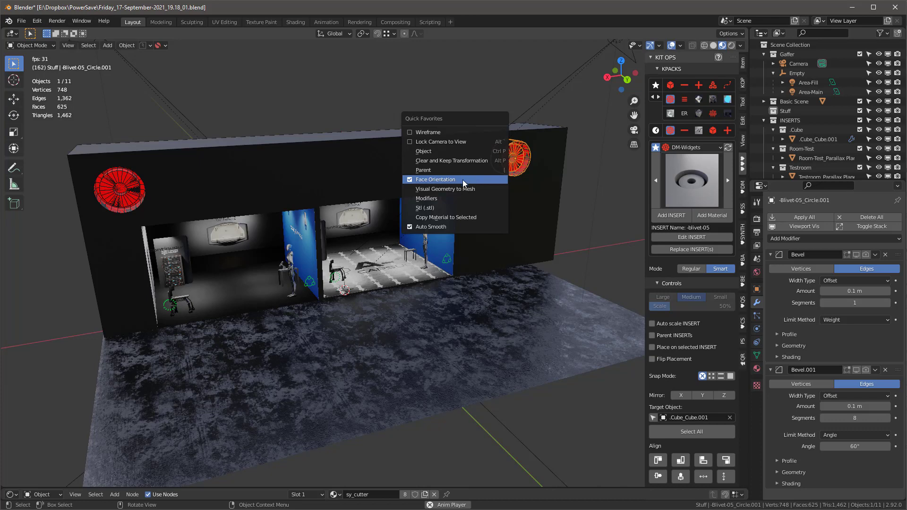
{"action": "left_click", "coordinate": [462, 180]}
{"action": "key", "text": "z"}
{"action": "mouse_move", "coordinate": [480, 197]}
{"action": "middle_mouse_down"}
{"action": "mouse_move", "coordinate": [430, 186]}
{"action": "mouse_move", "coordinate": [461, 192]}
{"action": "middle_mouse_up"}
Step: Replace the two -blivet-05 INSERTs in the slab's upper corners with the bolt-phillips INSERT from DM-Widgets
{"action": "left_click", "coordinate": [516, 168]}
{"action": "left_click", "coordinate": [516, 168]}
{"action": "left_click", "coordinate": [122, 195]}
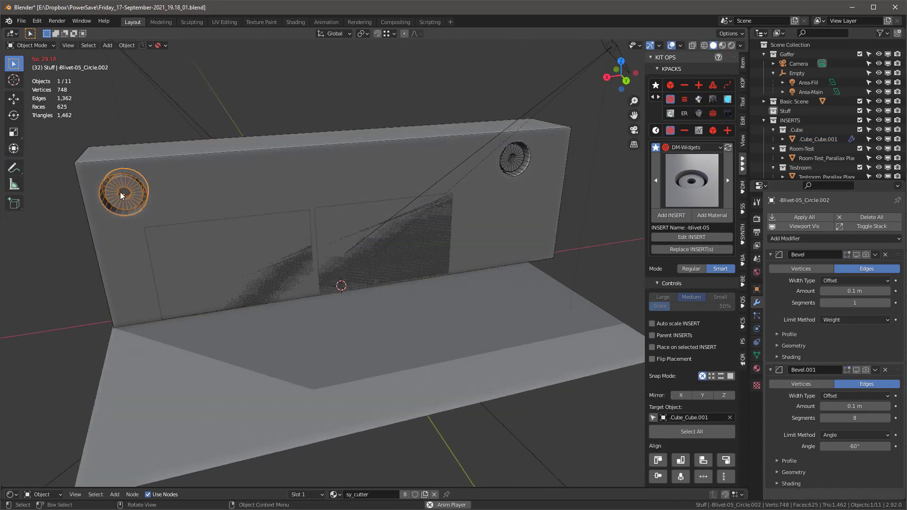
{"action": "left_click", "coordinate": [686, 176]}
{"action": "left_click", "coordinate": [654, 239]}
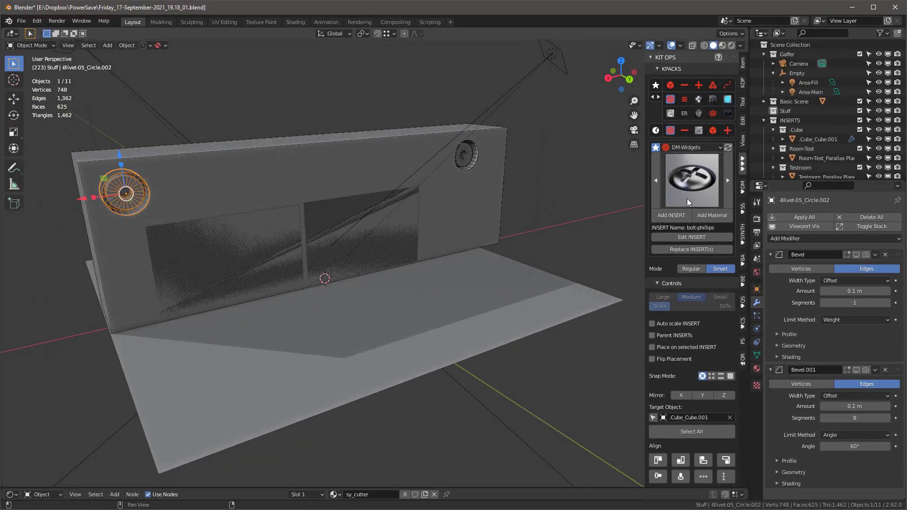
{"action": "left_click", "coordinate": [692, 250]}
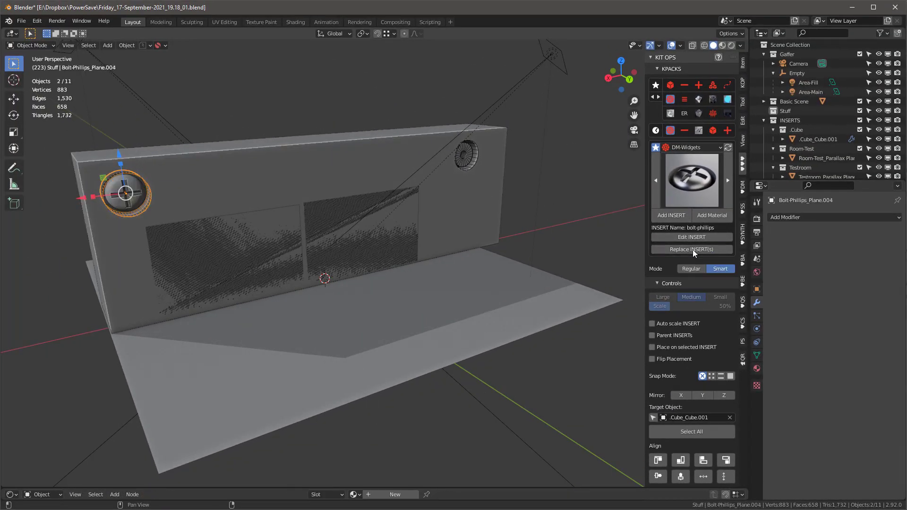
{"action": "key", "text": "ctrl+z"}
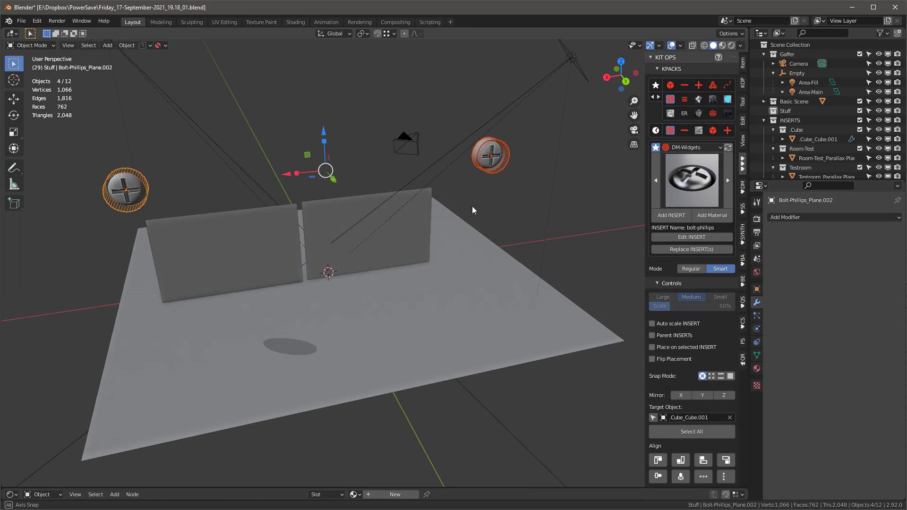
{"action": "middle_click_drag", "start_coordinate": [472, 210], "coordinate": [471, 210]}
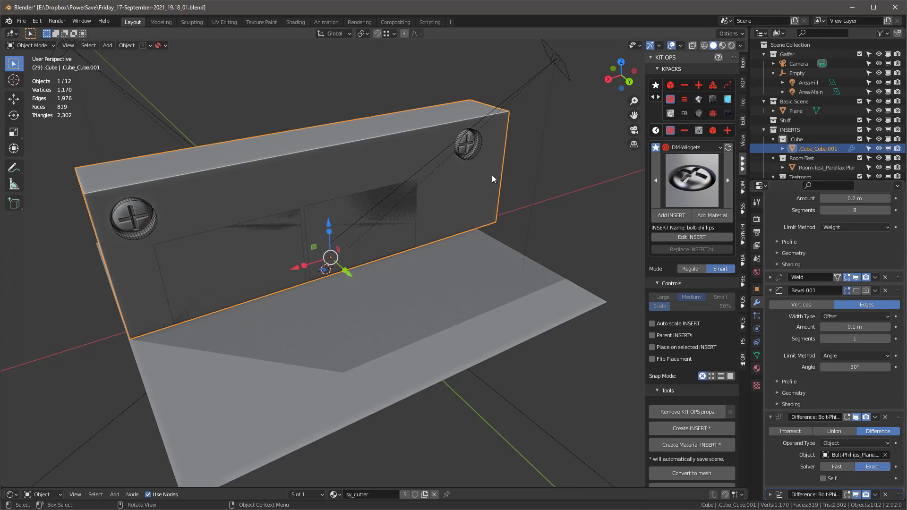
Step: Set the solver of the slab's first bolt-phillips Difference Boolean modifier to Fast
{"action": "left_click", "coordinate": [156, 220]}
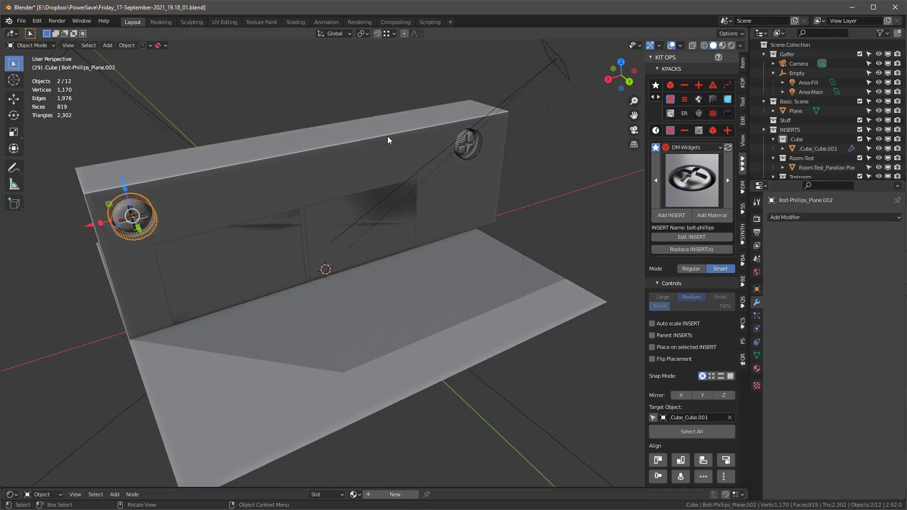
{"action": "left_click", "coordinate": [469, 152]}
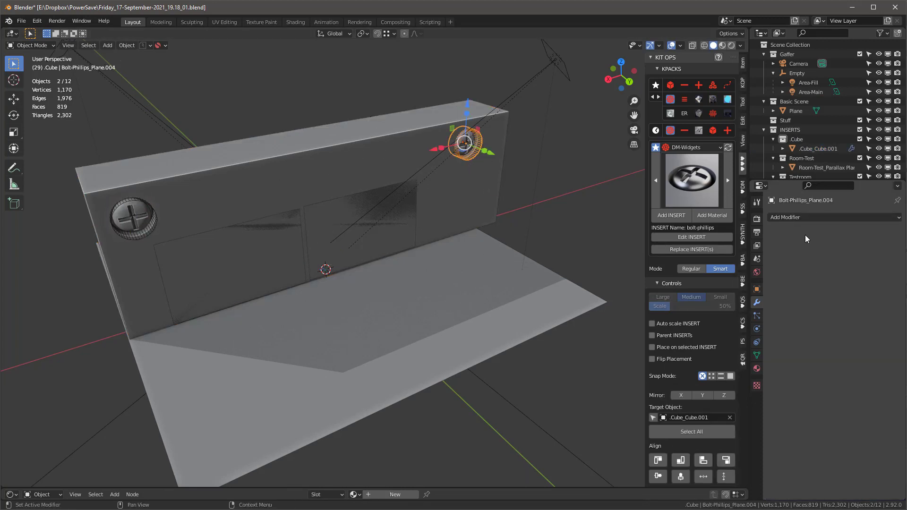
{"action": "left_click", "coordinate": [373, 148]}
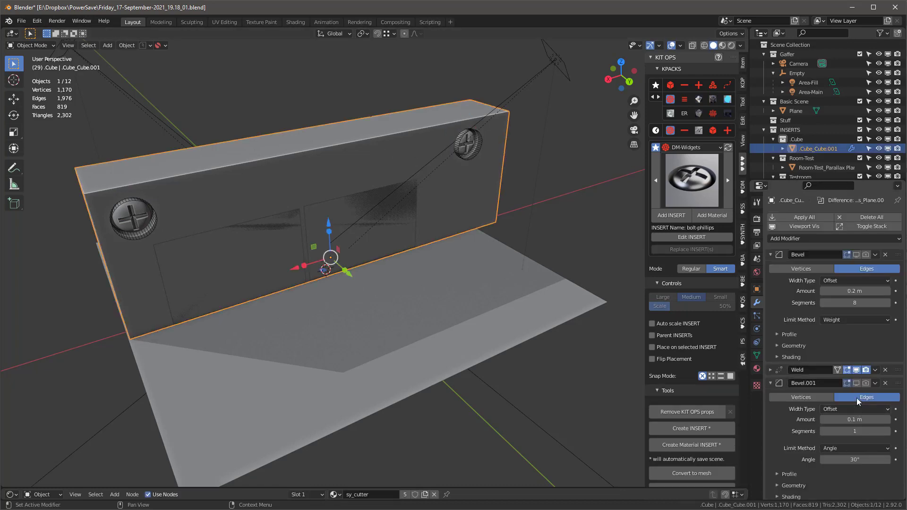
{"action": "scroll", "coordinate": [875, 457], "scroll_direction": "down", "scroll_amount": 5}
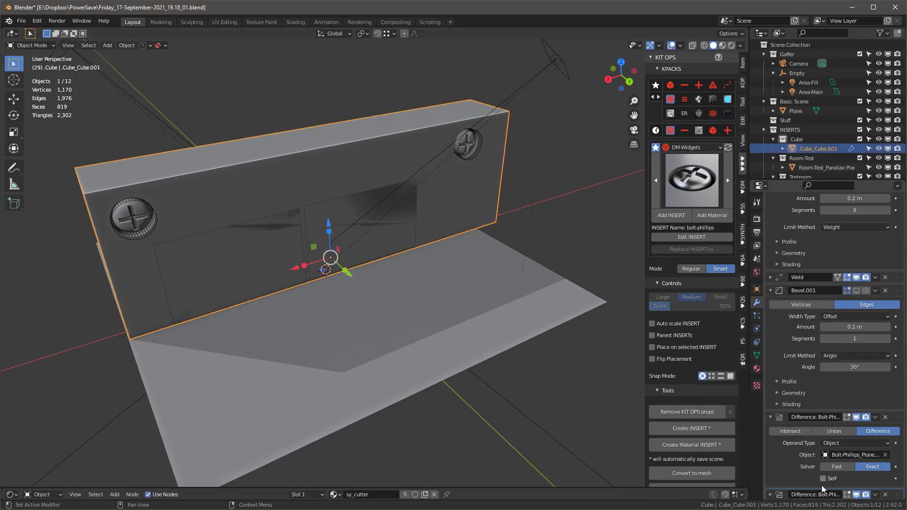
{"action": "left_click", "coordinate": [836, 466]}
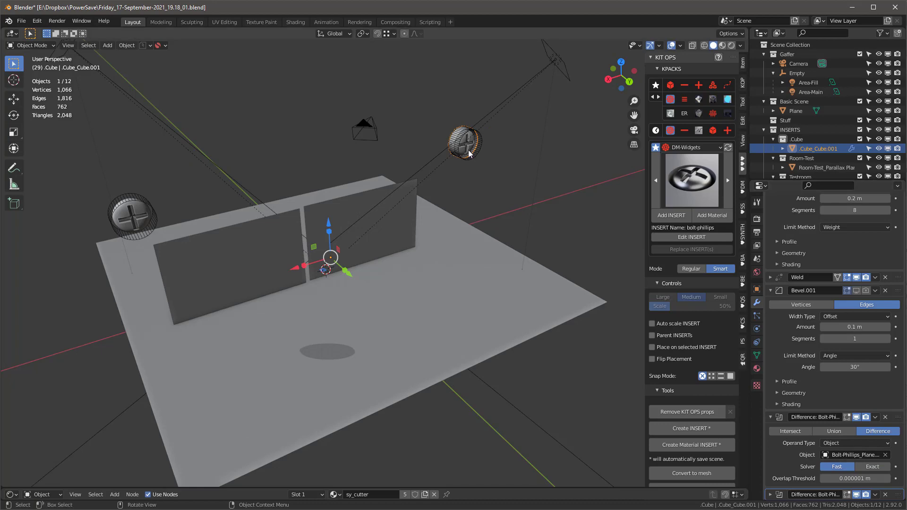
Step: Move the bolt-phillips INSERT at the slab's far upper corner slightly down along the Z axis and inspect the slab
{"action": "left_click", "coordinate": [476, 157]}
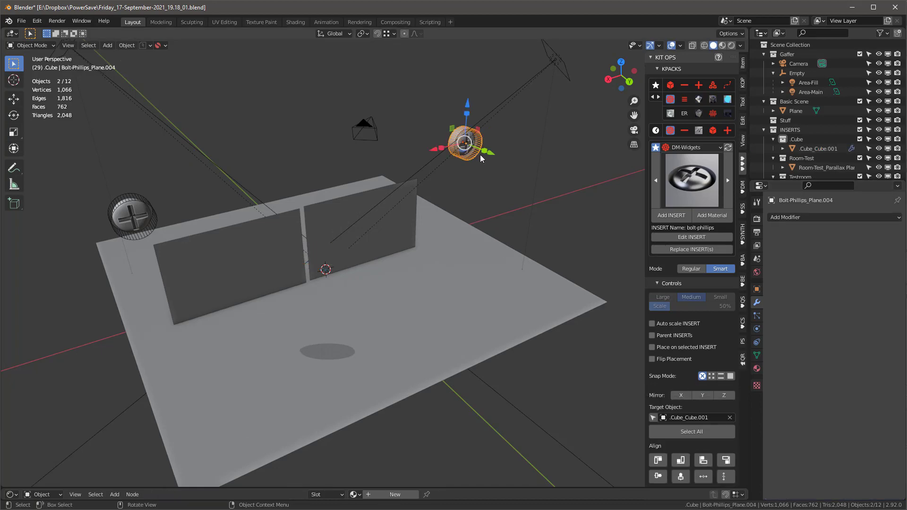
{"action": "left_click_drag", "start_coordinate": [467, 102], "coordinate": [468, 113]}
{"action": "middle_click_drag", "start_coordinate": [375, 189], "coordinate": [434, 208]}
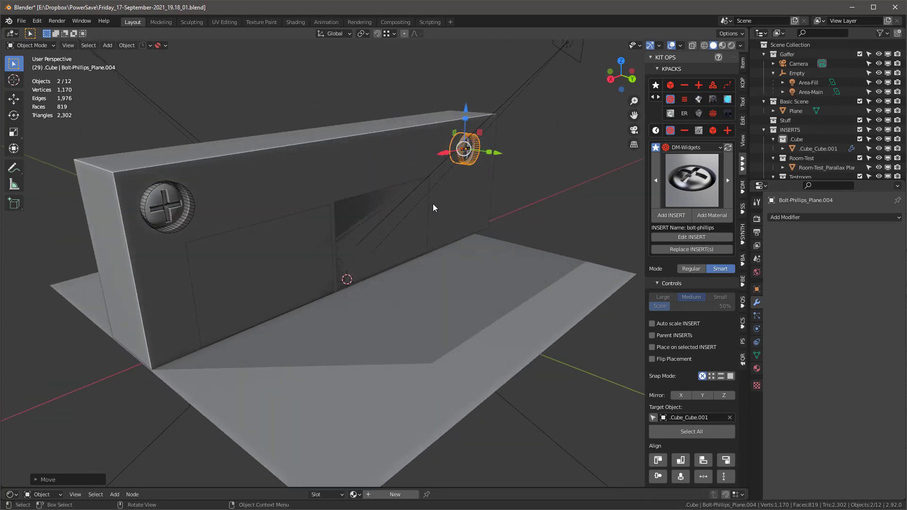
{"action": "scroll", "coordinate": [383, 162], "scroll_direction": "up", "scroll_amount": 2}
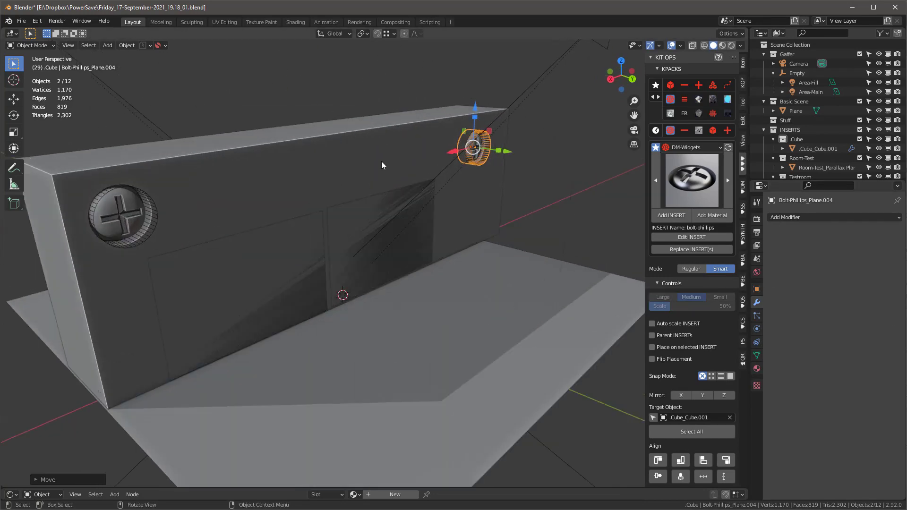
{"action": "middle_click_drag", "start_coordinate": [387, 159], "coordinate": [418, 171]}
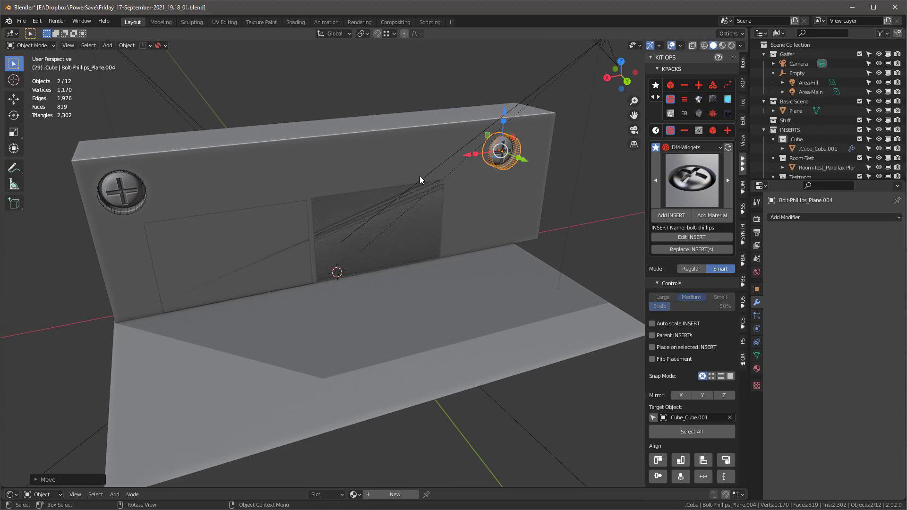
{"action": "middle_click_drag", "start_coordinate": [376, 160], "coordinate": [371, 160]}
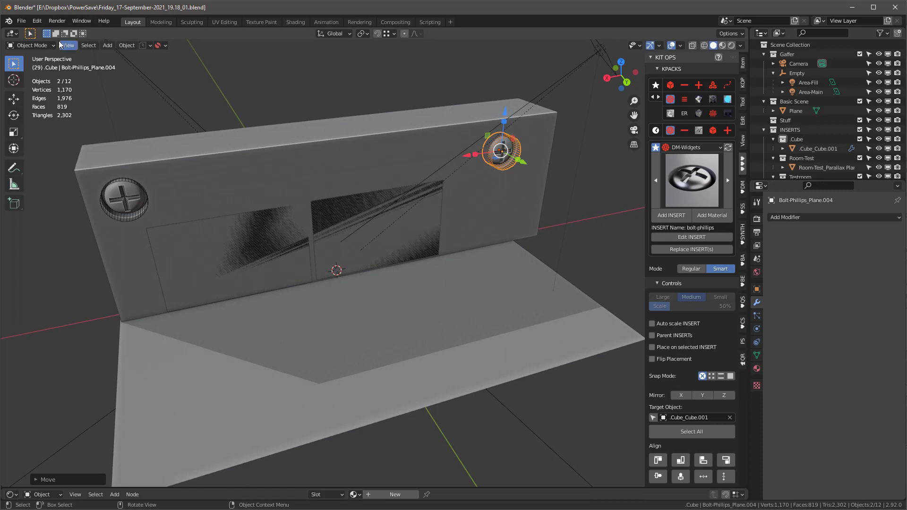
Step: Examine the Boolean solver option in the general preferences of the KIT OPS add-on
{"action": "left_click", "coordinate": [36, 22]}
{"action": "left_click", "coordinate": [74, 166]}
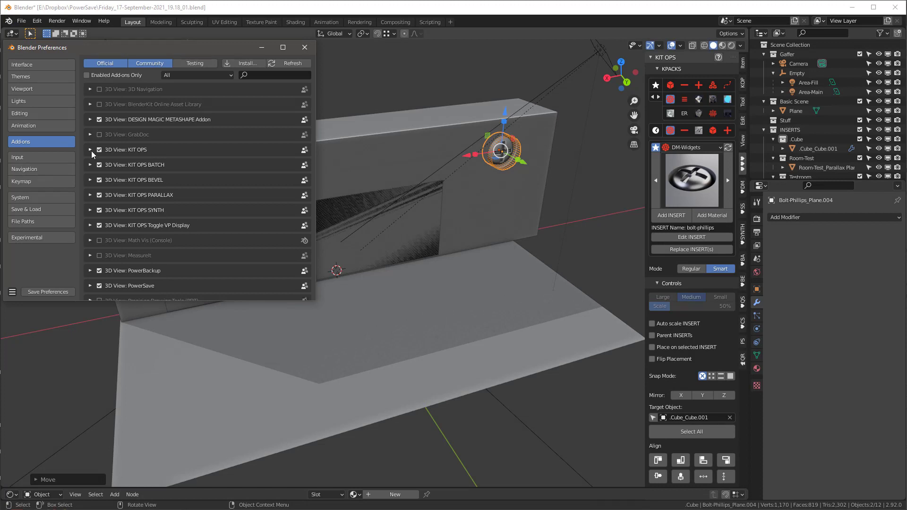
{"action": "left_click", "coordinate": [91, 150]}
{"action": "scroll", "coordinate": [242, 210], "scroll_direction": "down", "scroll_amount": 10}
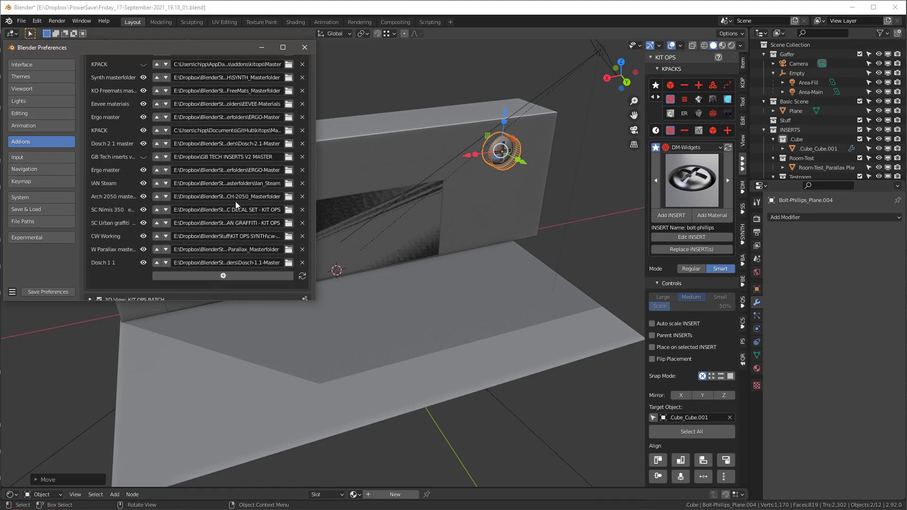
{"action": "scroll", "coordinate": [212, 189], "scroll_direction": "up", "scroll_amount": 5}
{"action": "left_click", "coordinate": [124, 114]}
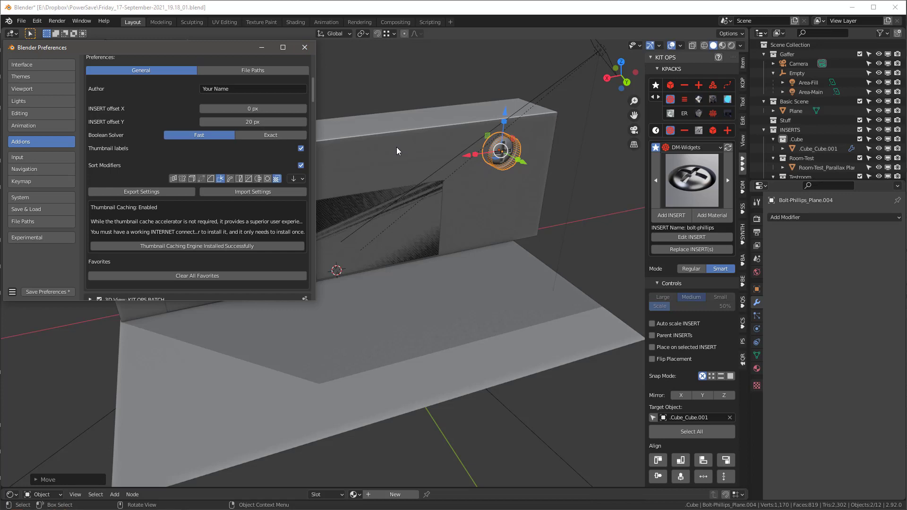
{"action": "left_click", "coordinate": [305, 48]}
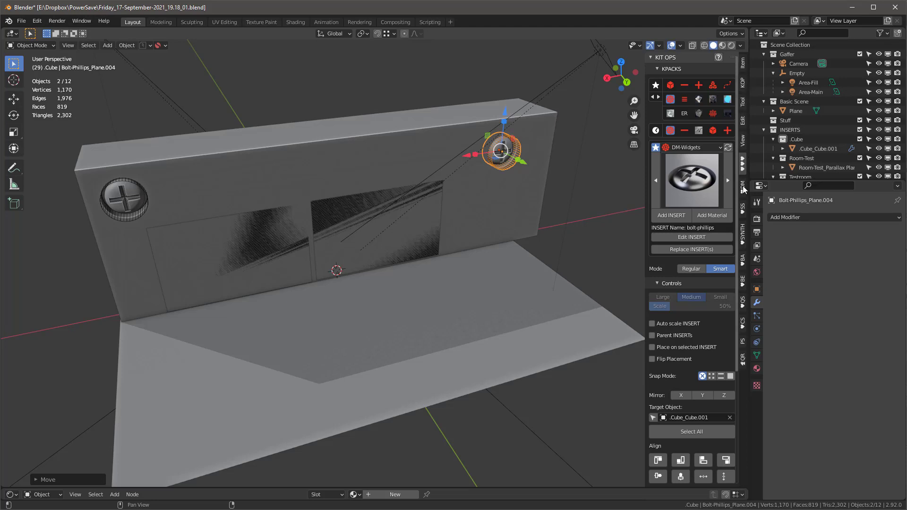
Step: Switch the slab's METASHAPE Boolean quality to EXACT, inspect the cuts, and return it to FAST
{"action": "left_click", "coordinate": [742, 186]}
{"action": "left_click", "coordinate": [390, 142]}
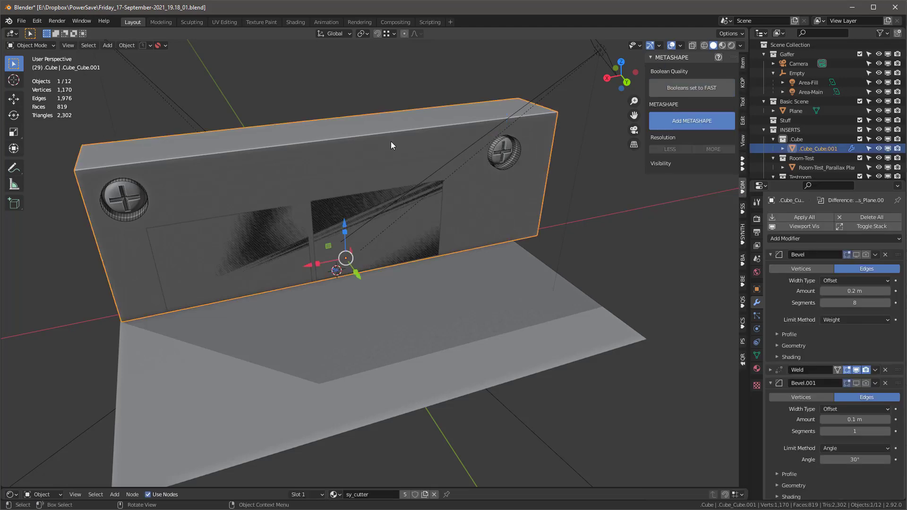
{"action": "left_click", "coordinate": [691, 88]}
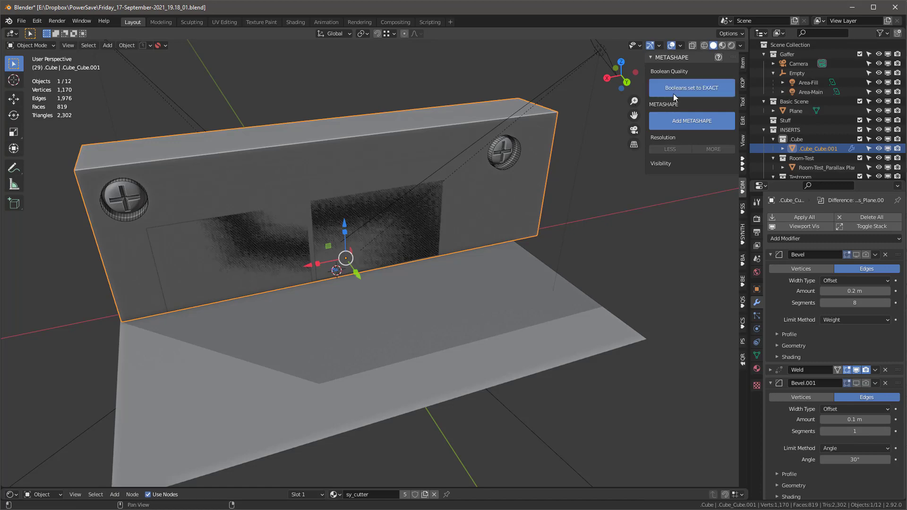
{"action": "middle_click_drag", "start_coordinate": [332, 169], "coordinate": [416, 156]}
{"action": "left_click", "coordinate": [690, 88]}
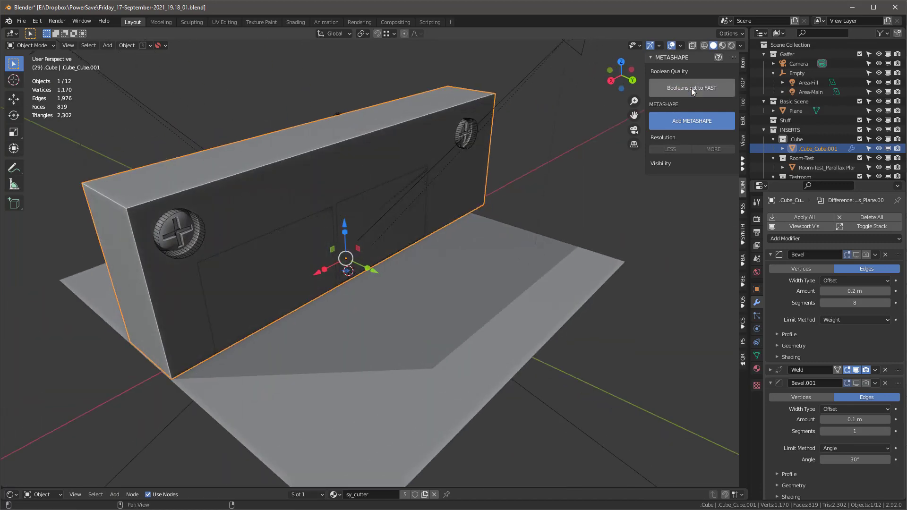
{"action": "middle_click_drag", "start_coordinate": [290, 140], "coordinate": [251, 144]}
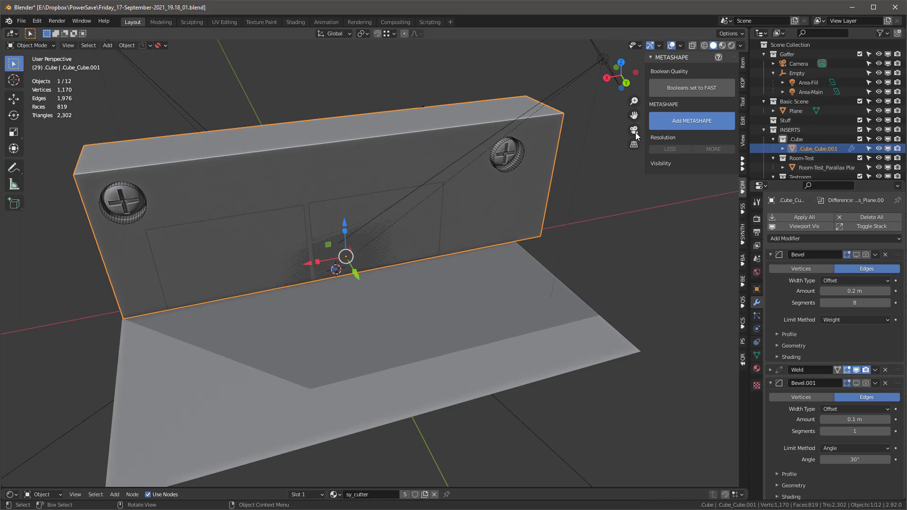